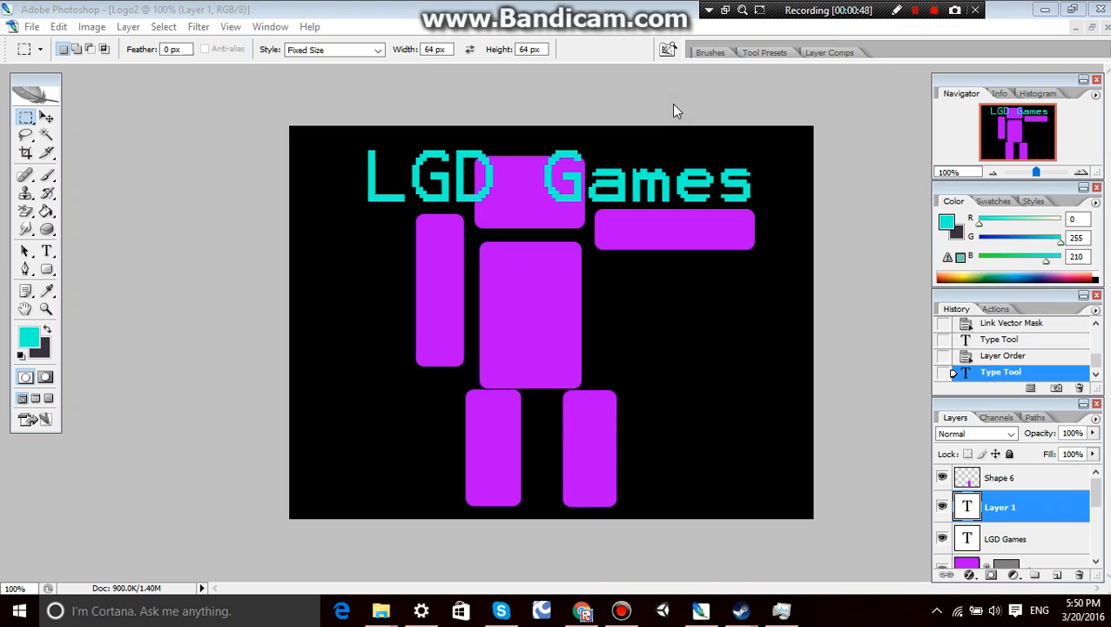
Switch to Chrome, close the YouTube tab and look through the posts on the Lonely Game Dev Google+ page.
left_click(583, 612)
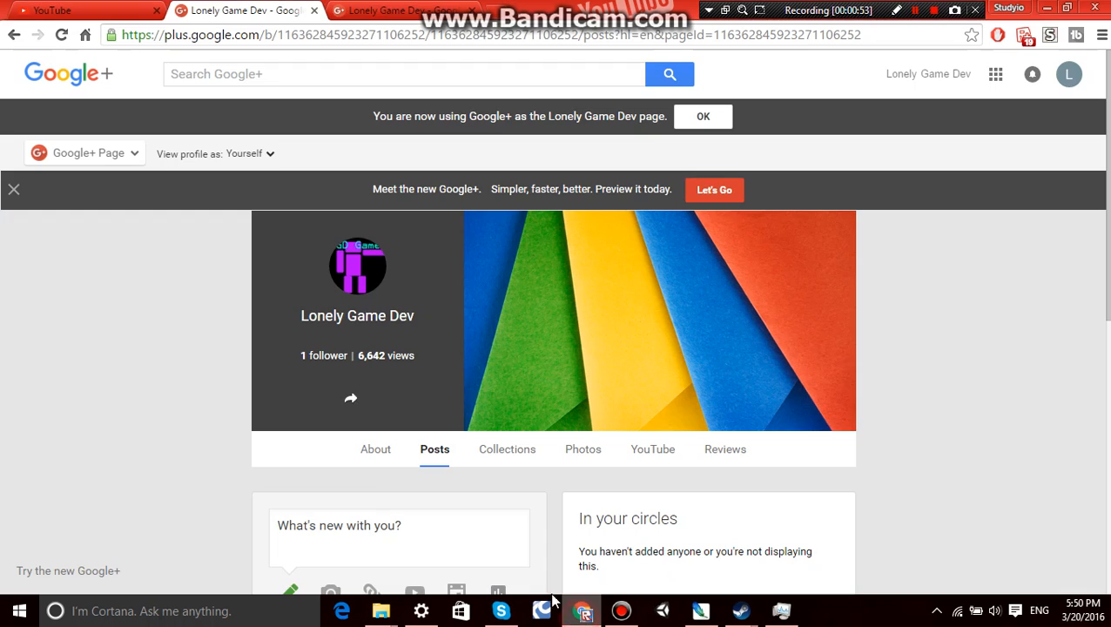
left_click(156, 12)
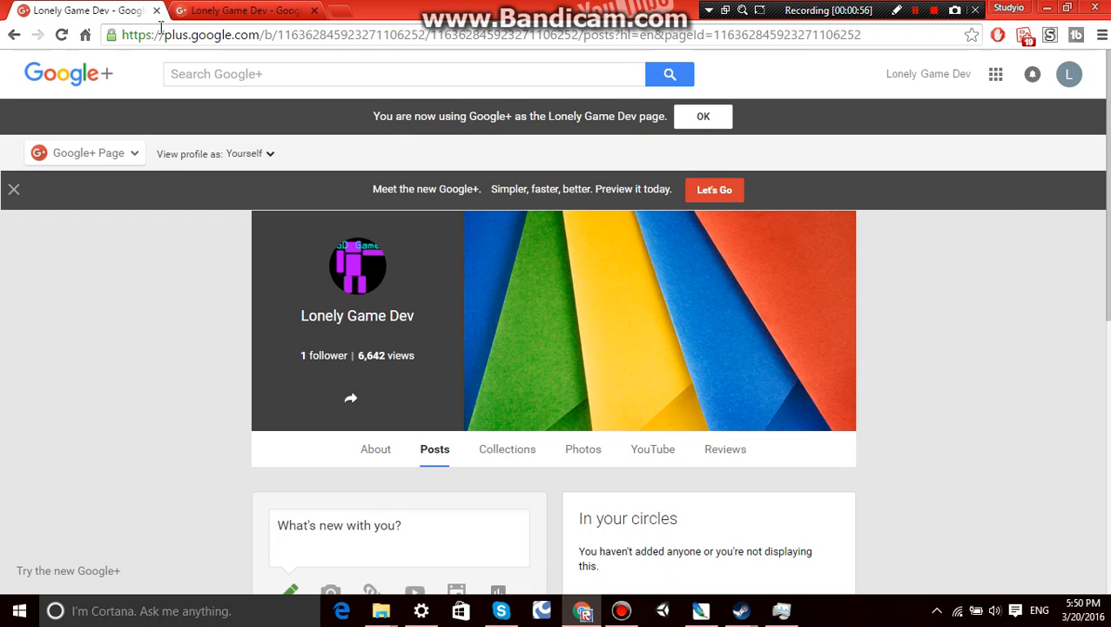
scroll(449, 344, "down", 5)
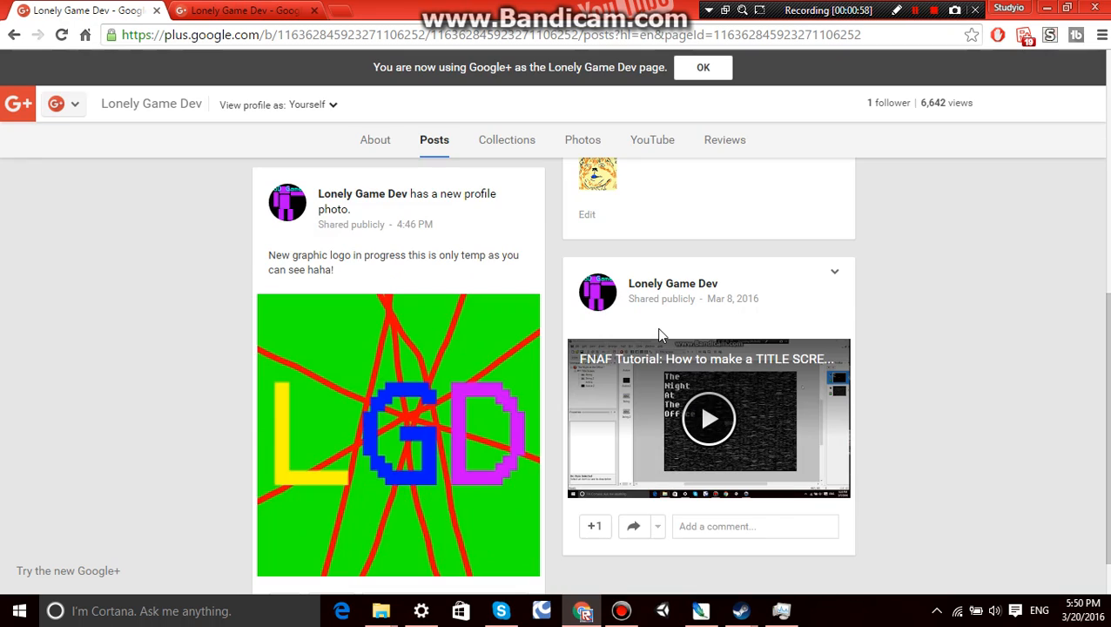
scroll(601, 307, "up", 5)
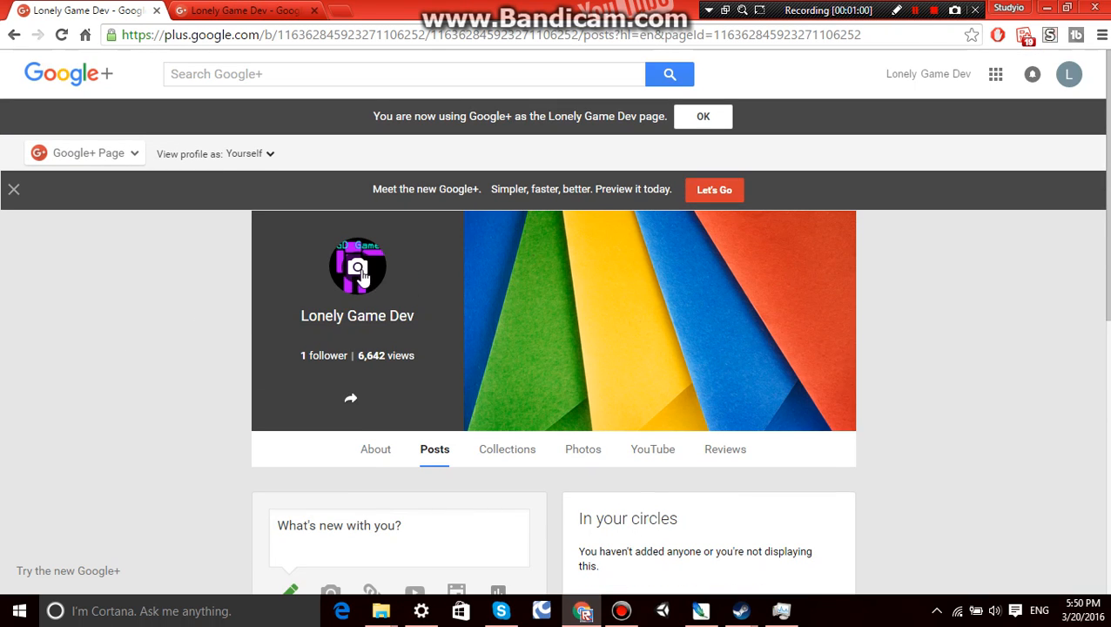
Look up the Lonely Game Dev channel's youtube.com/channel address among the browser's address suggestions.
left_click(253, 35)
type("youtube.com")
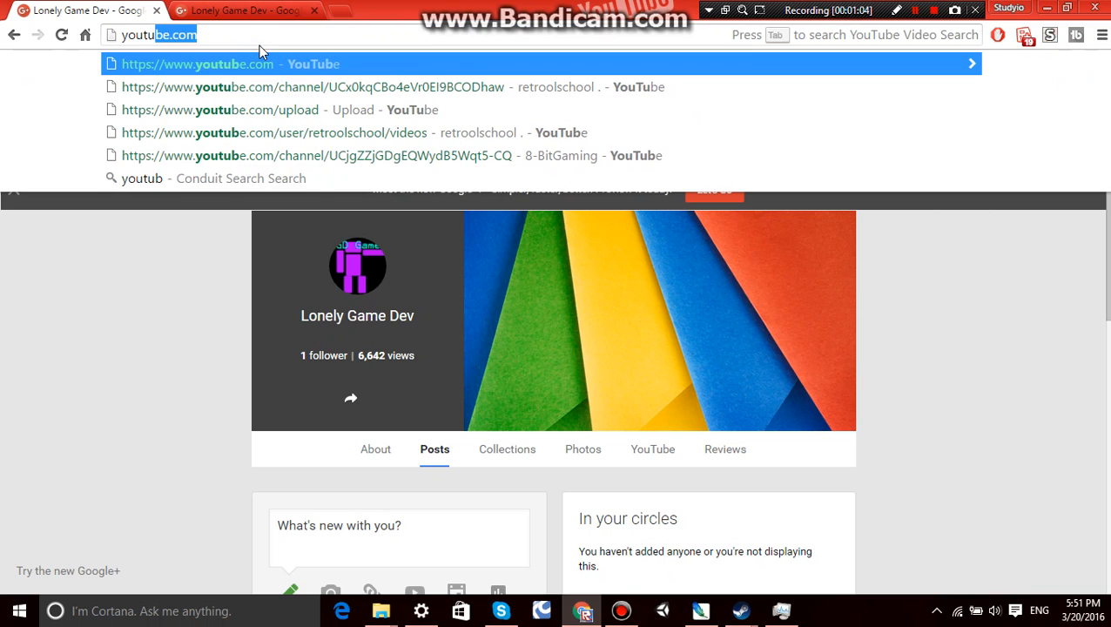
type("/c")
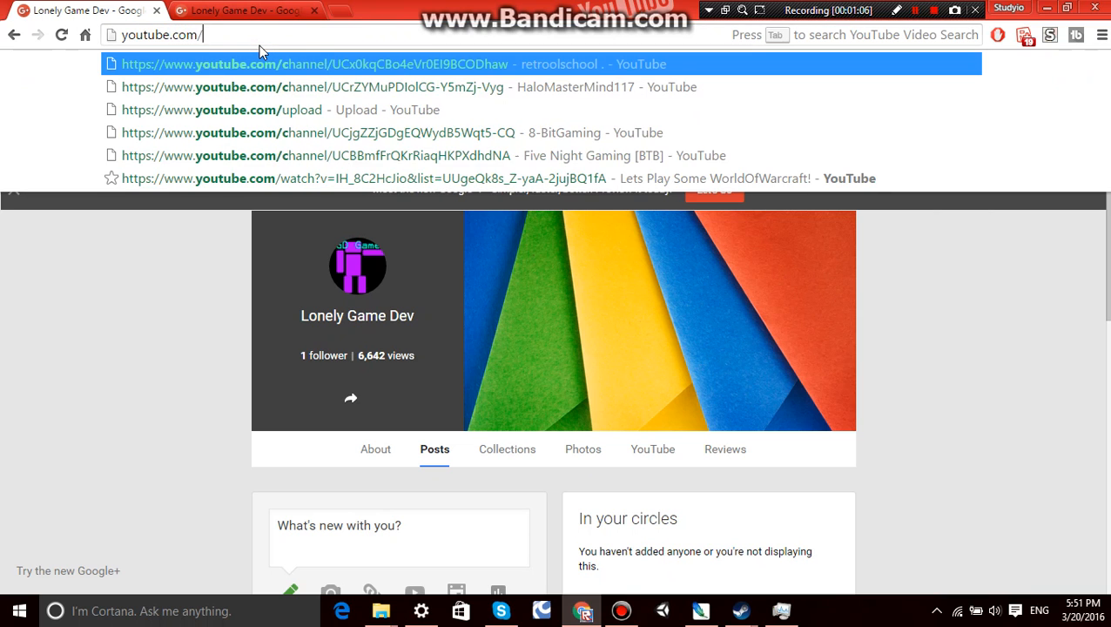
key("Down")
key("Down")
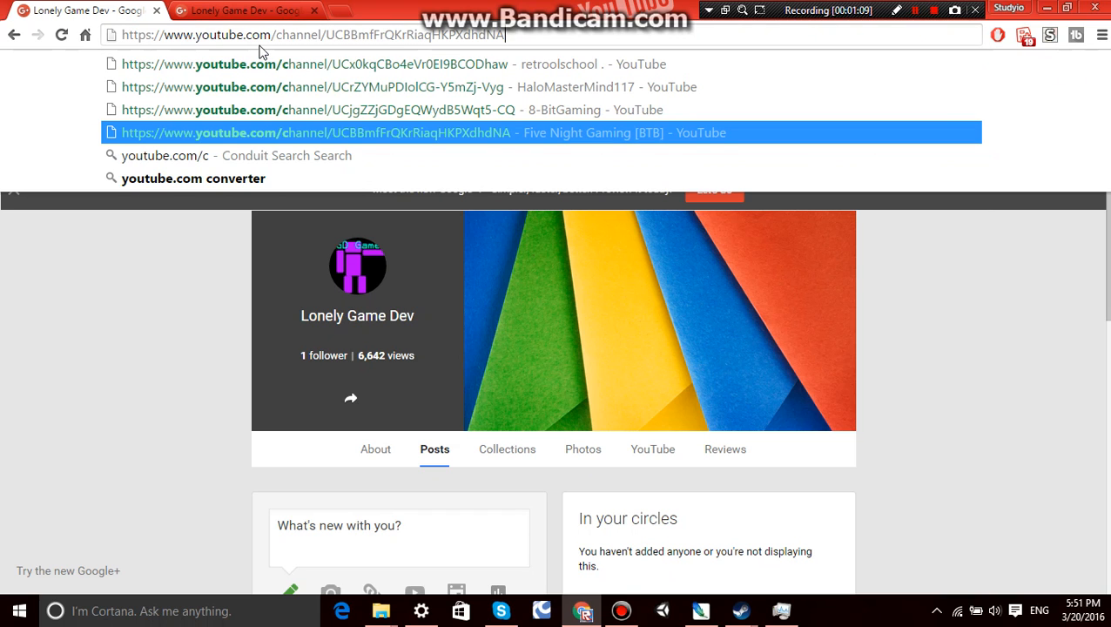
key("BackSpace")
key("BackSpace")
key("BackSpace")
key("BackSpace")
key("BackSpace")
key("BackSpace")
key("BackSpace")
key("BackSpace")
key("BackSpace")
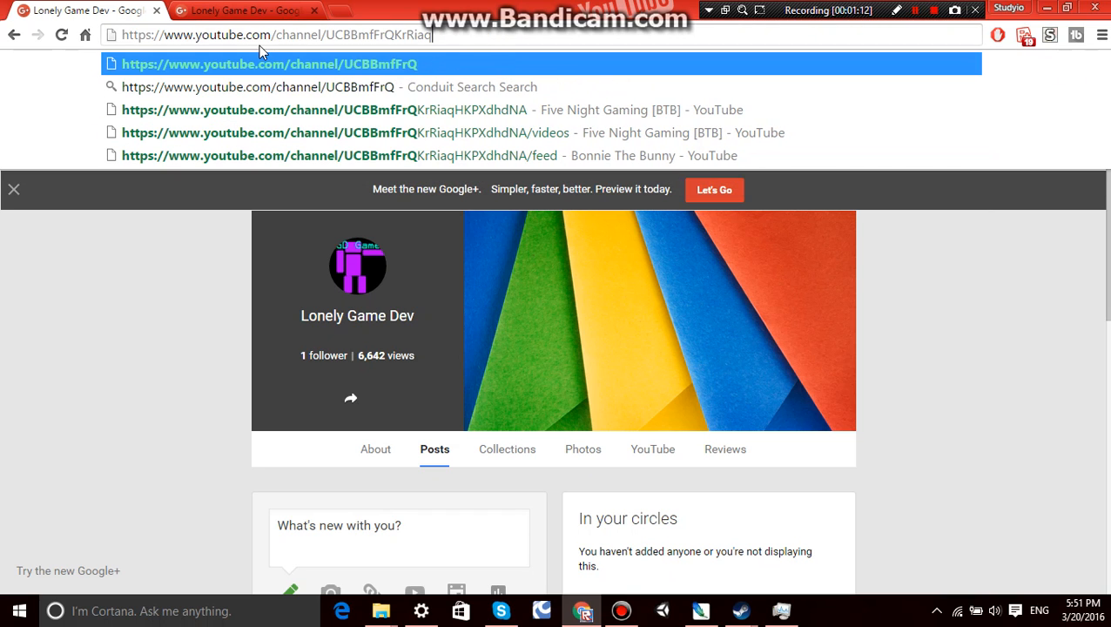
key("BackSpace")
key("BackSpace")
key("BackSpace")
key("BackSpace")
key("BackSpace")
key("BackSpace")
key("BackSpace")
key("BackSpace")
key("BackSpace")
key("BackSpace")
key("BackSpace")
key("BackSpace")
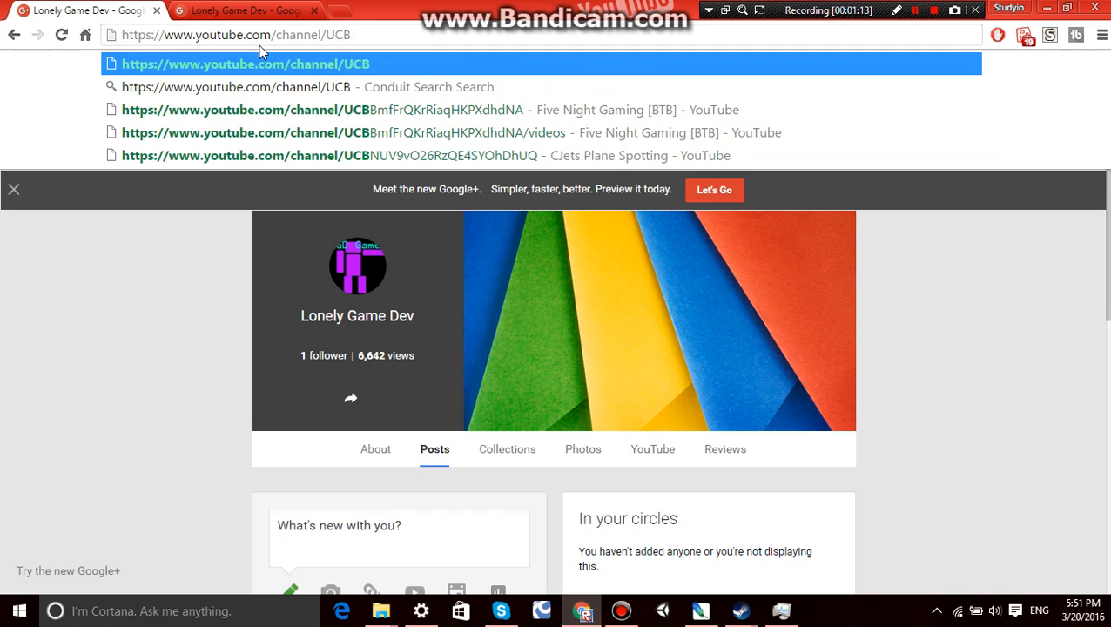
key("BackSpace")
key("BackSpace")
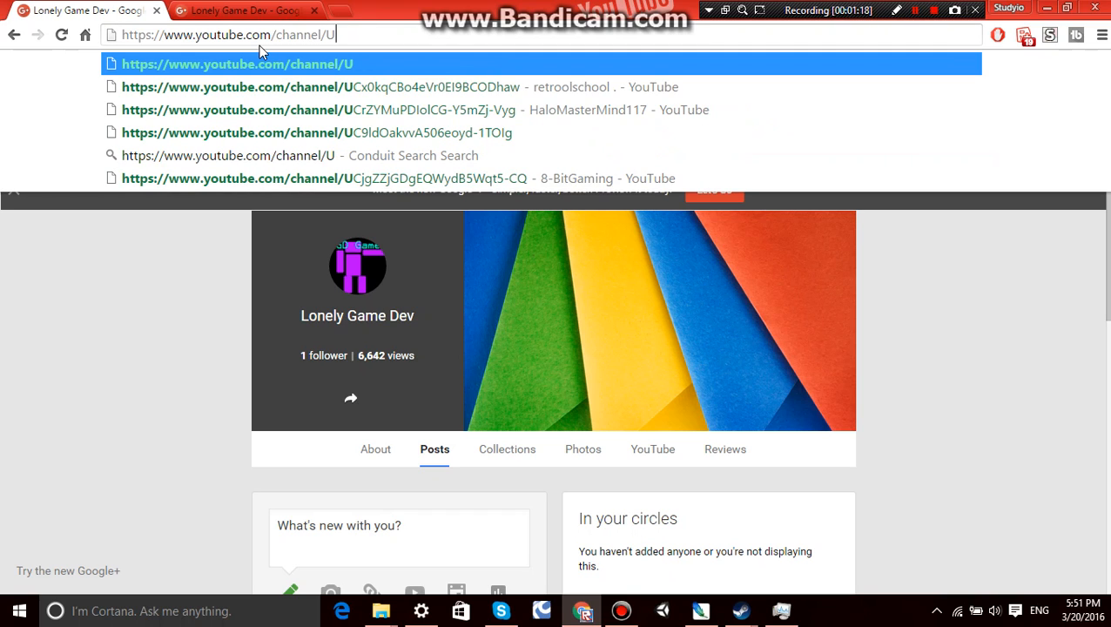
left_click(914, 9)
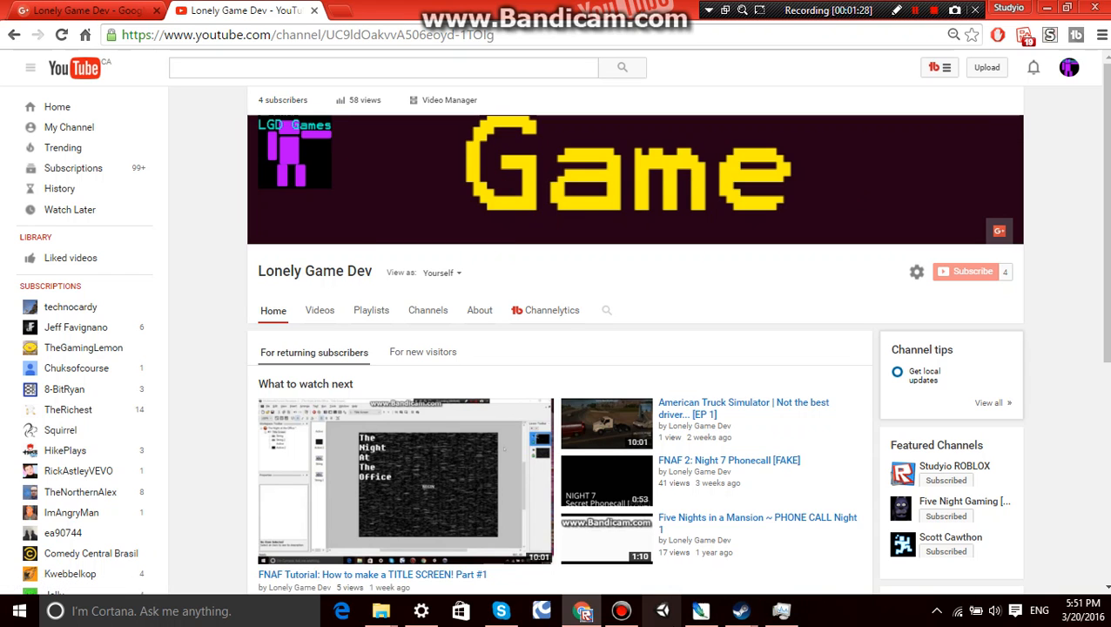
Switch to Photoshop and start a new document named "Youtube Sample".
left_click(701, 612)
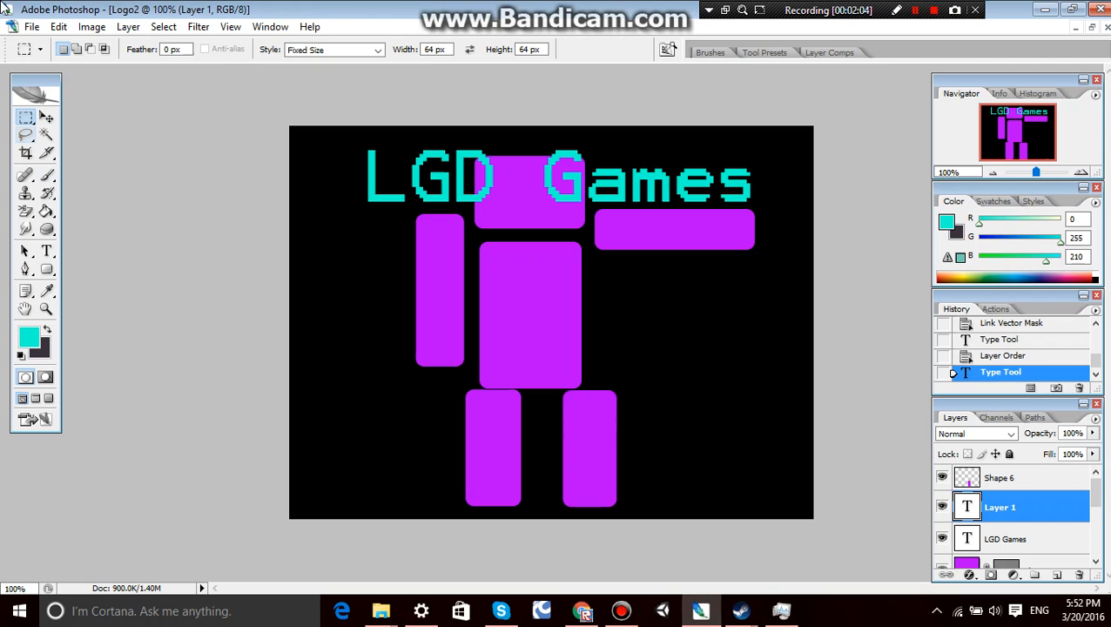
left_click(35, 27)
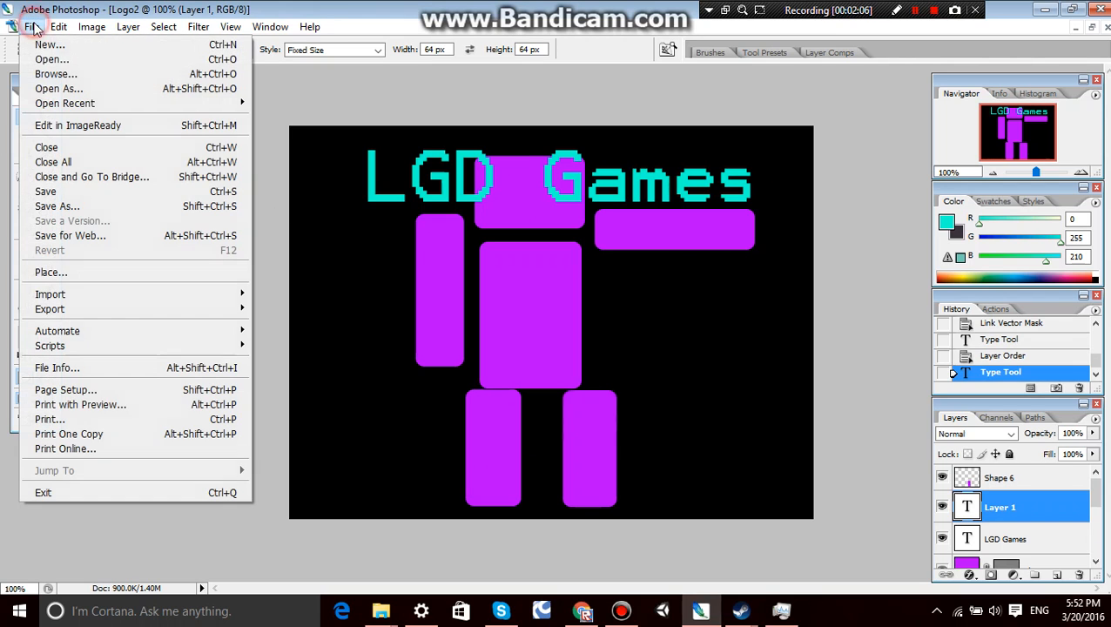
left_click(155, 46)
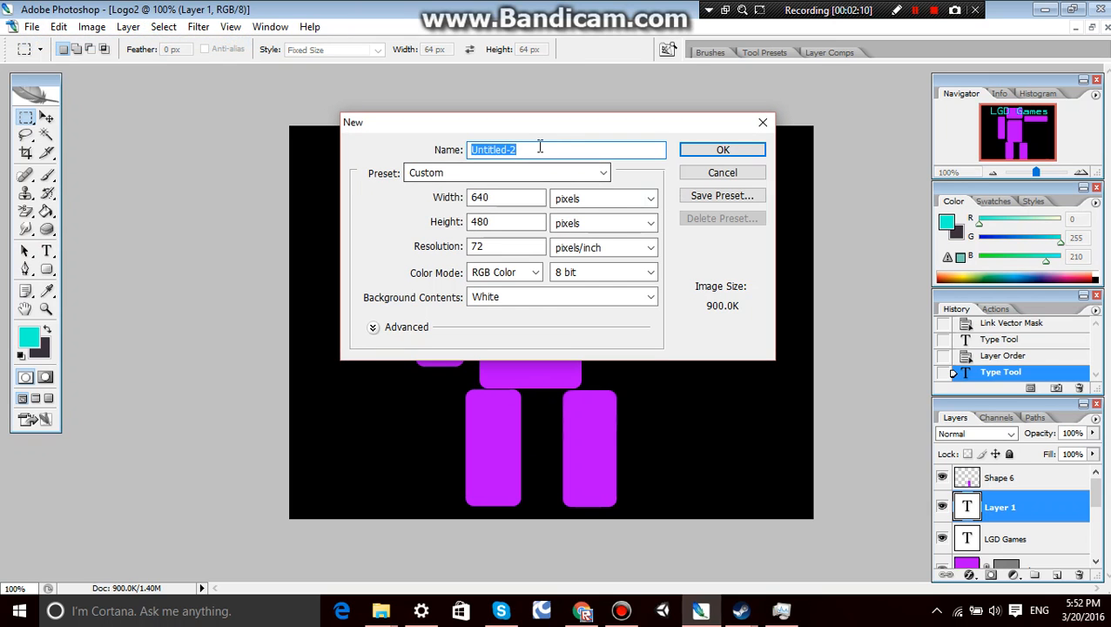
left_click(537, 149)
left_click(32, 27)
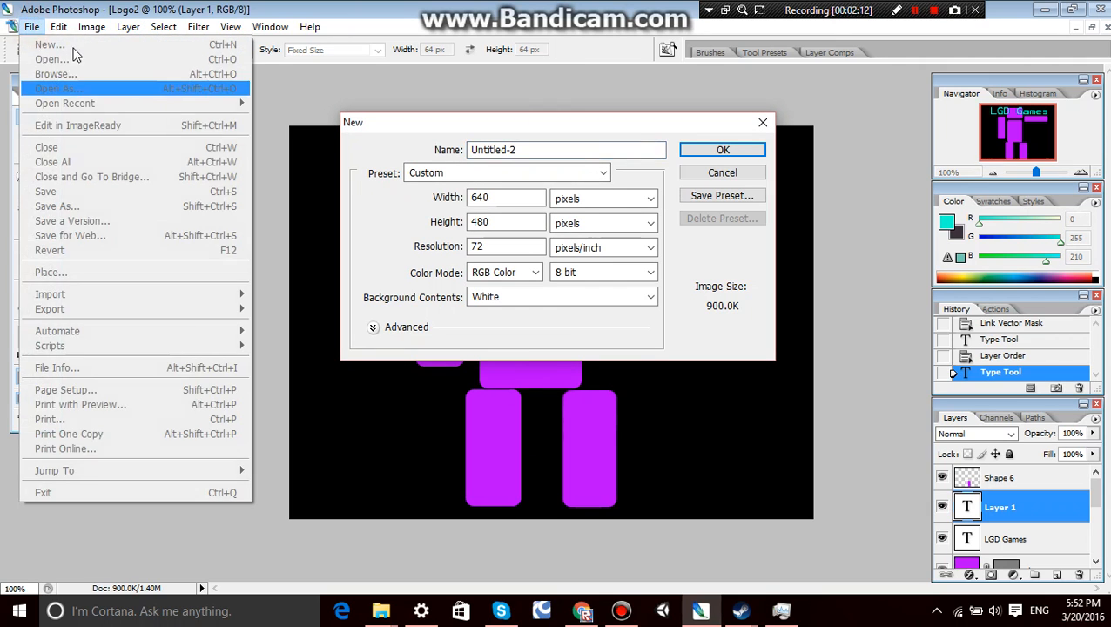
mouse_move(58, 27)
left_click(393, 129)
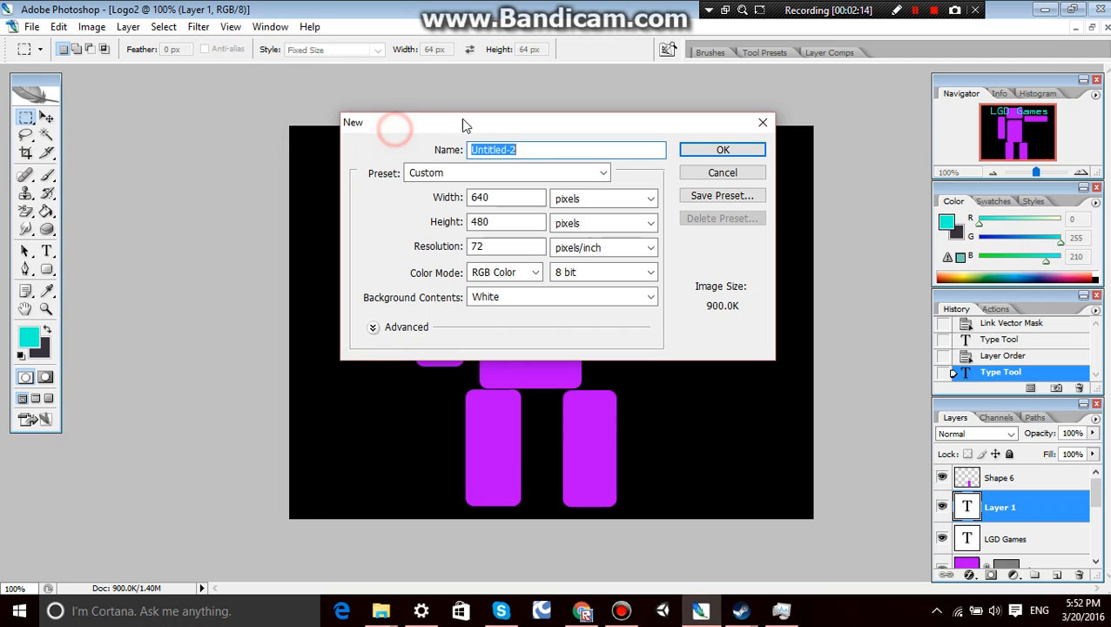
left_click(550, 149)
double_click(523, 149)
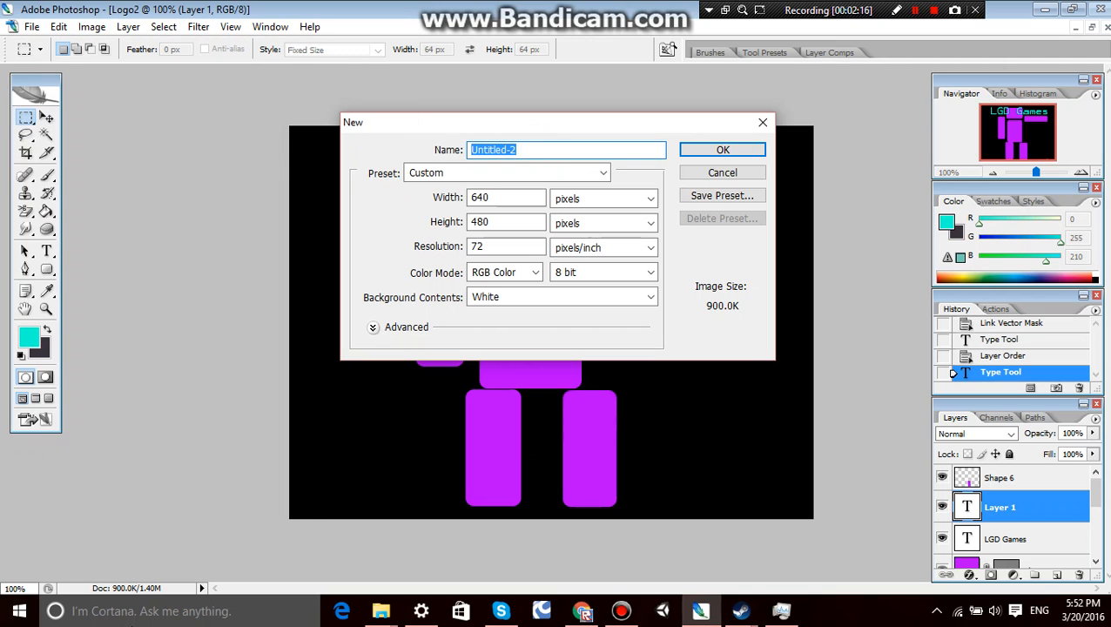
type("Y")
key("Caps_Lock")
type("outube")
key("Caps_Lock")
type("S")
key("Caps_Lock")
type("ample")
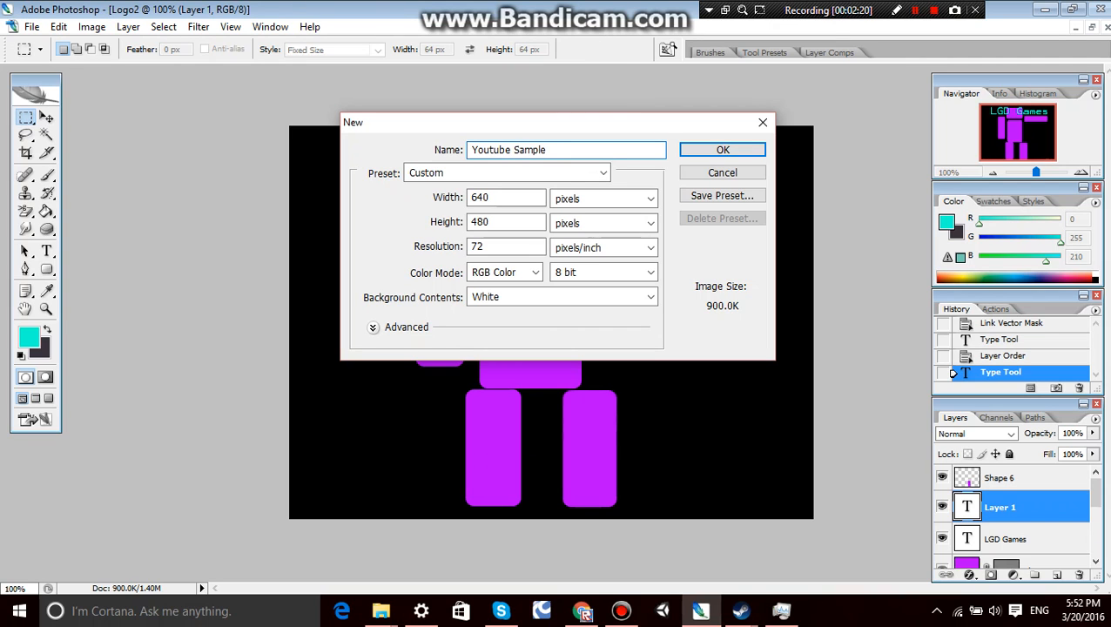
Create the document with the Custom preset at 640 × 480 pixels, 72 pixels/inch, and a White background.
left_click(604, 179)
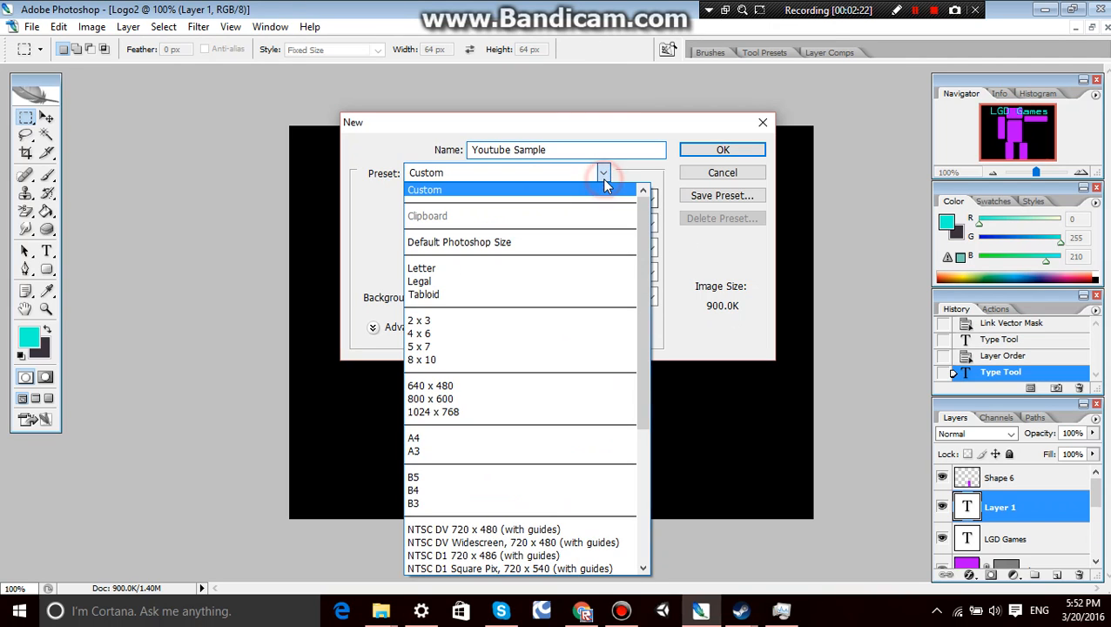
left_click(607, 186)
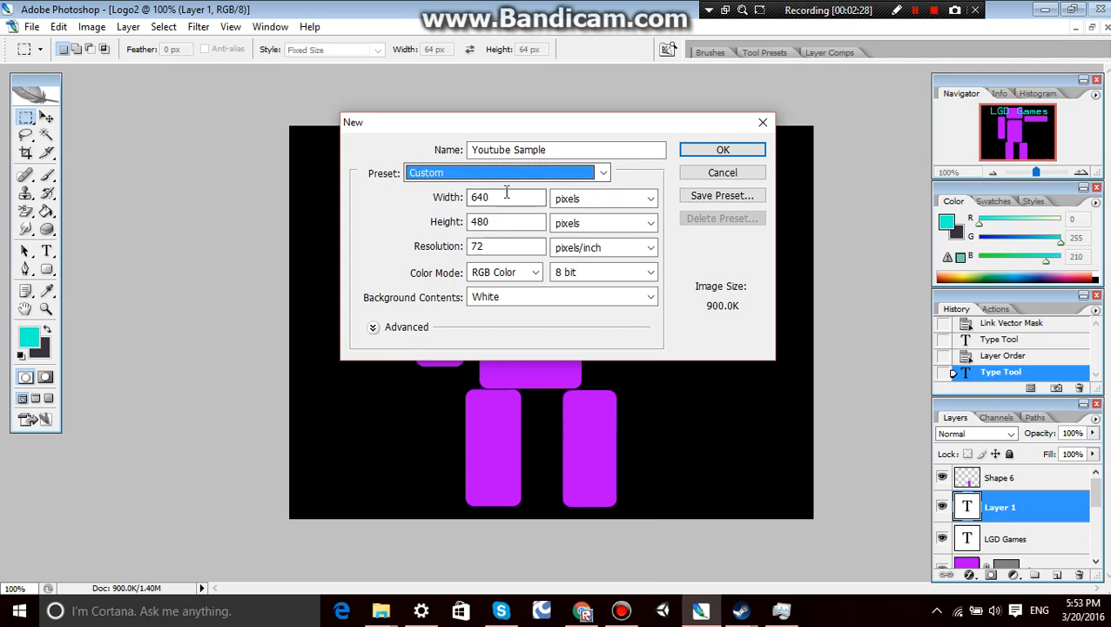
key("Tab")
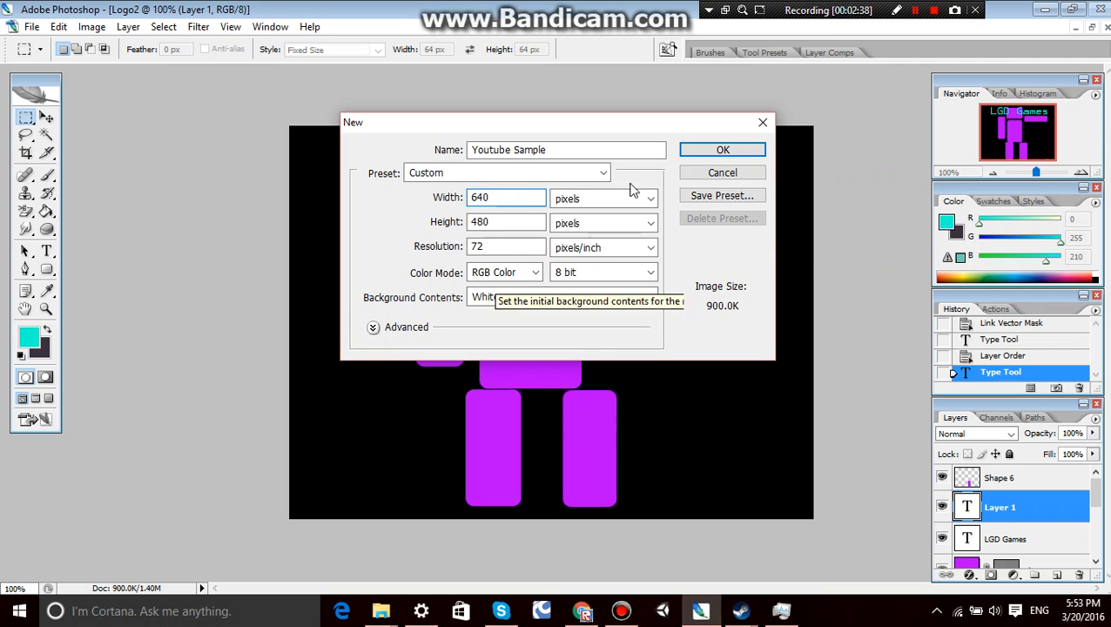
left_click(510, 298)
left_click(509, 298)
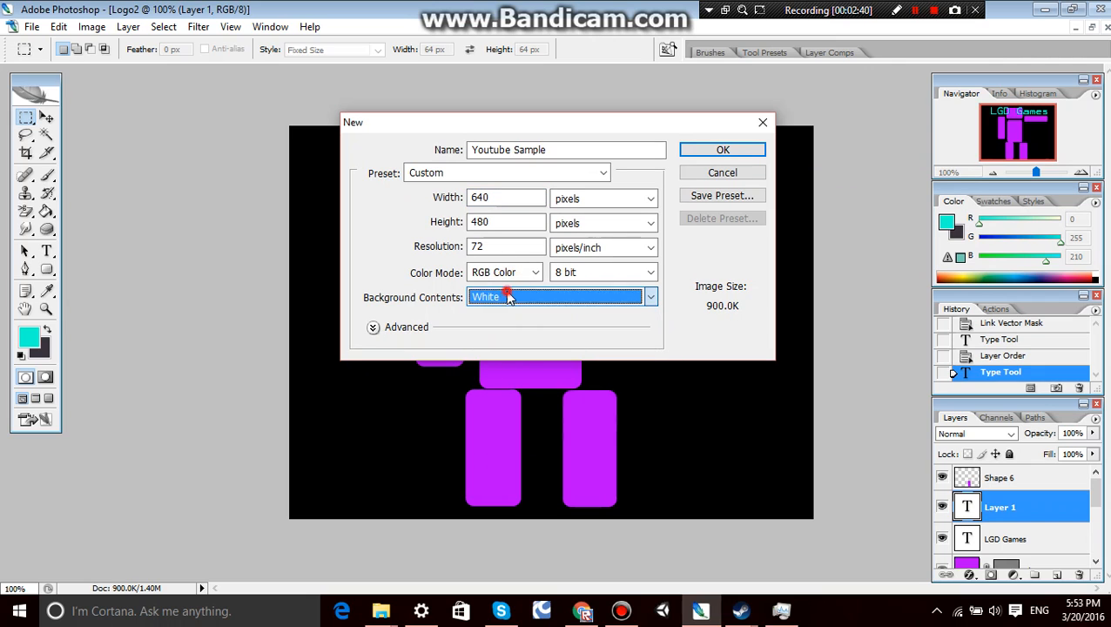
left_click(510, 298)
left_click(510, 297)
left_click(509, 296)
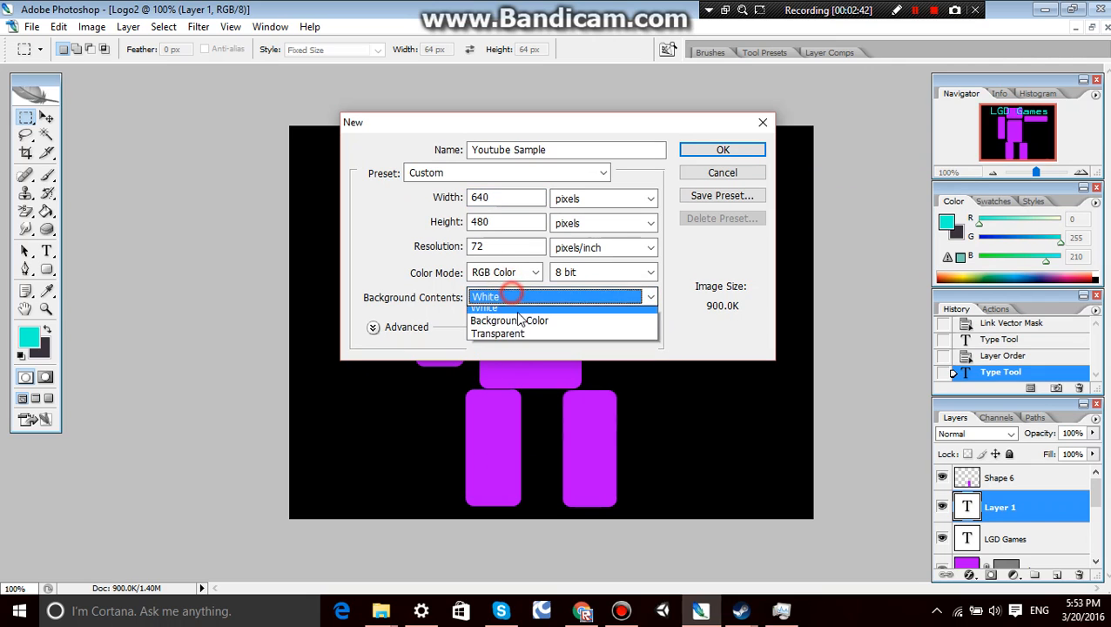
left_click(521, 317)
left_click(516, 305)
left_click(514, 314)
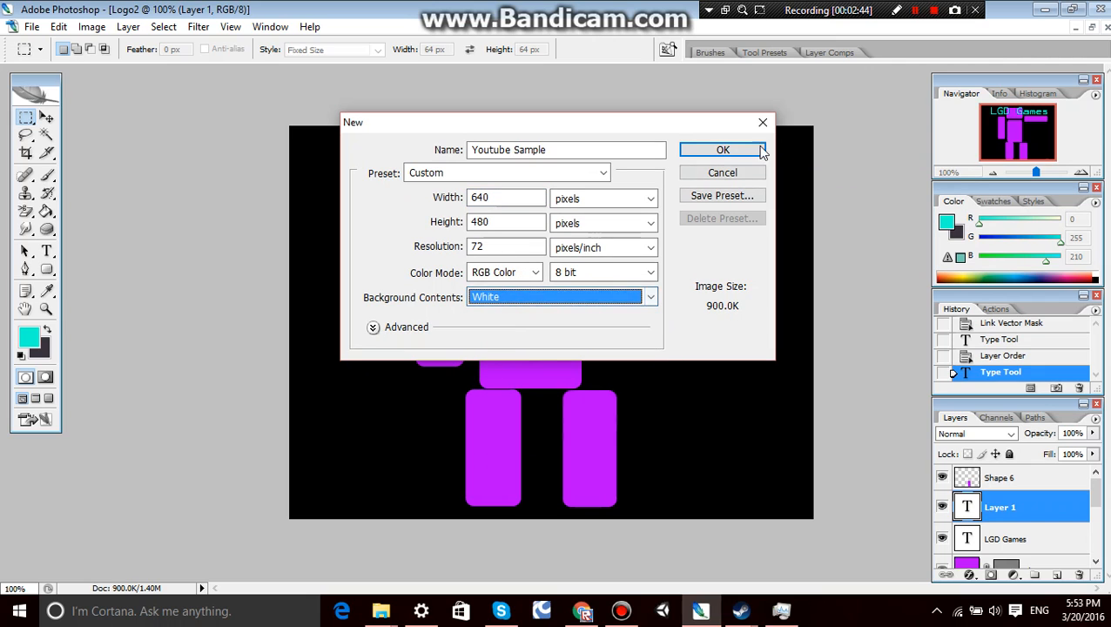
left_click(717, 148)
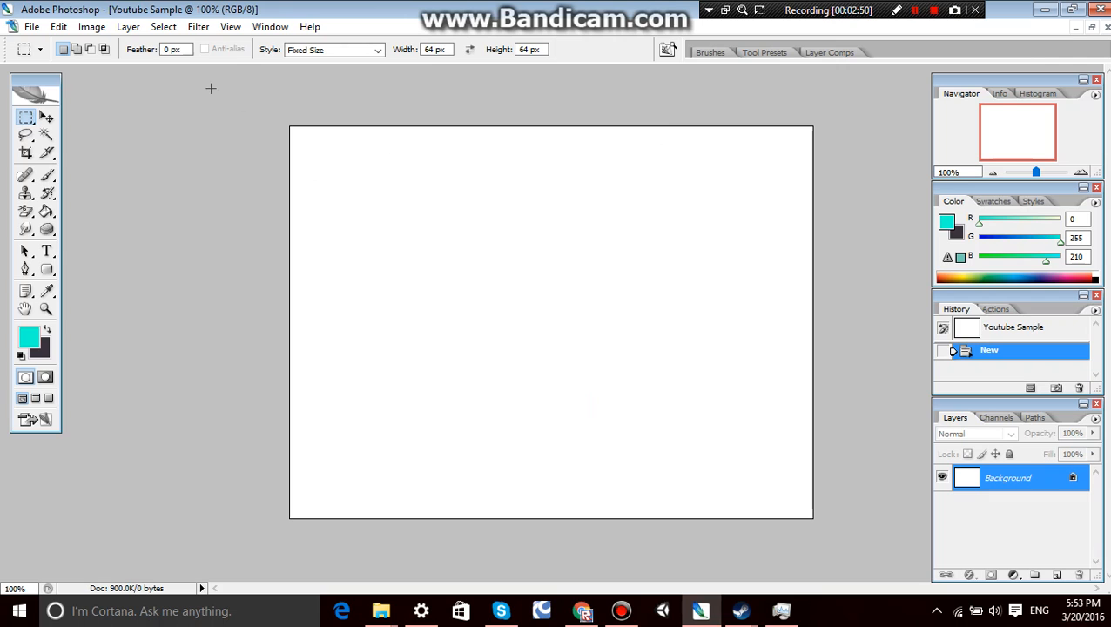
Place a 64 × 64 px rectangular selection in the canvas's upper-left area and paint it turquoise with the Brush tool.
left_click_drag(211, 88, 388, 184)
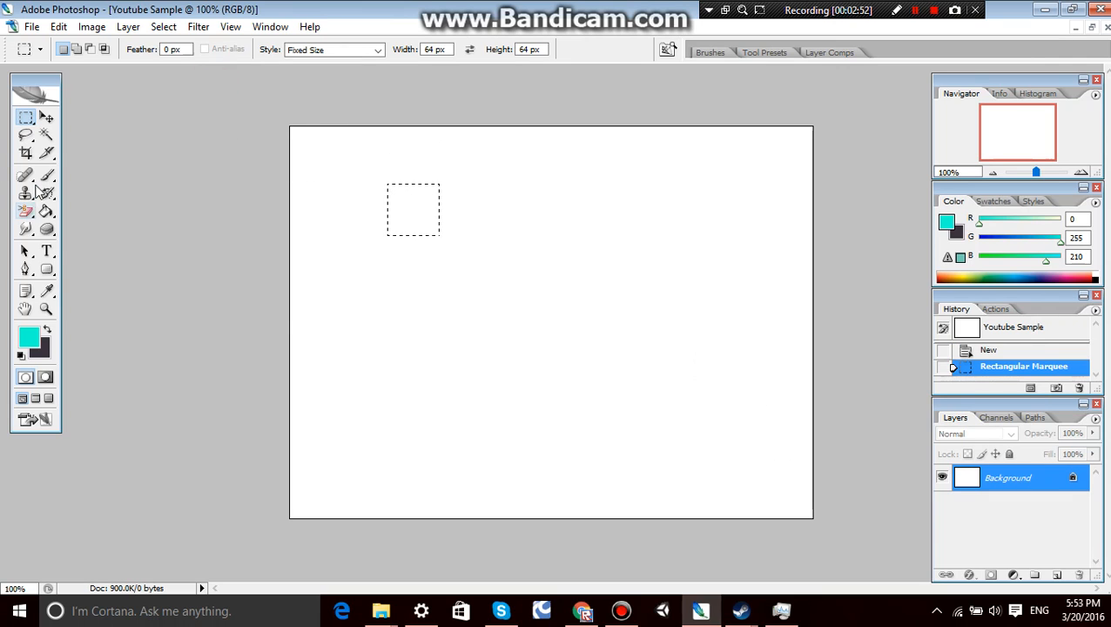
left_click(47, 156)
left_click(46, 177)
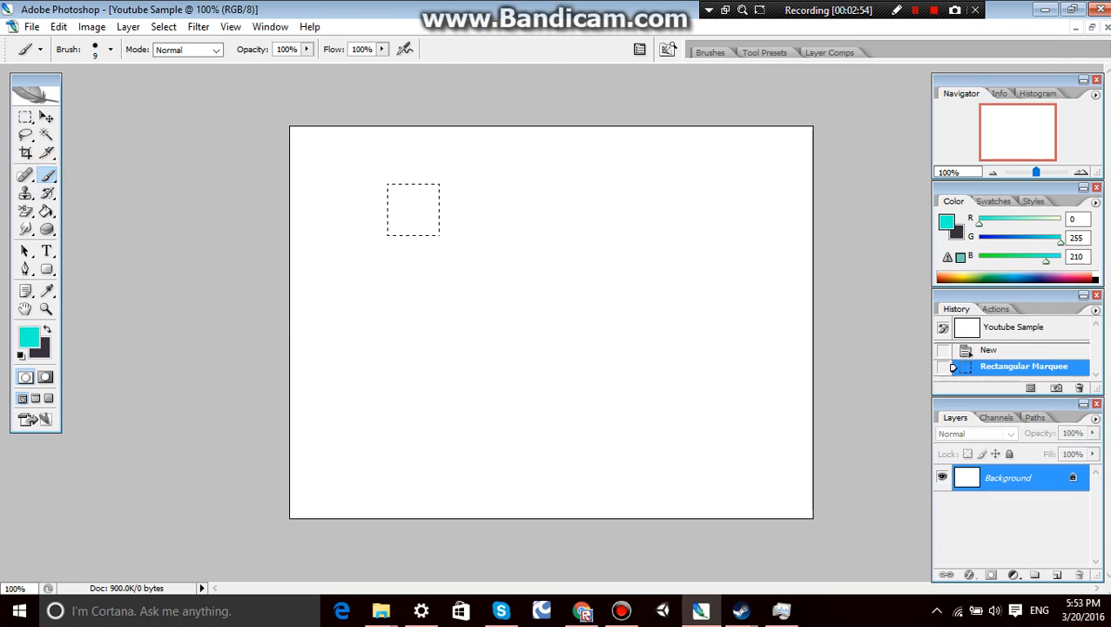
mouse_move(357, 161)
left_mouse_down()
mouse_move(671, 202)
mouse_move(514, 190)
mouse_move(394, 229)
mouse_move(157, 258)
mouse_move(440, 193)
mouse_move(518, 203)
mouse_move(409, 206)
mouse_move(431, 213)
mouse_move(394, 233)
mouse_move(420, 228)
left_mouse_up()
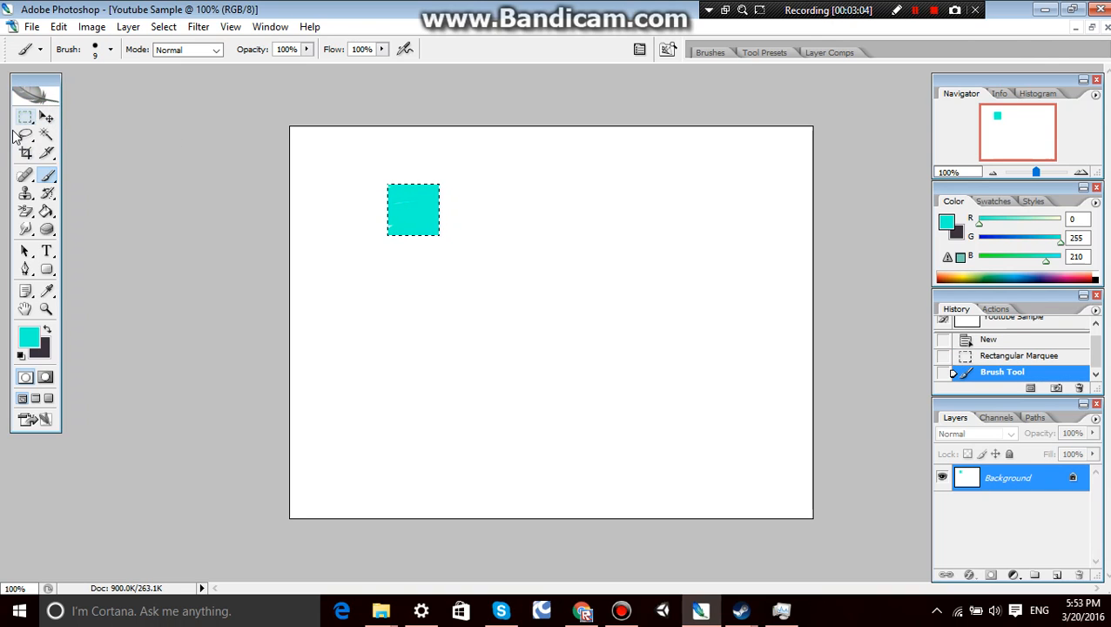
left_click(394, 229)
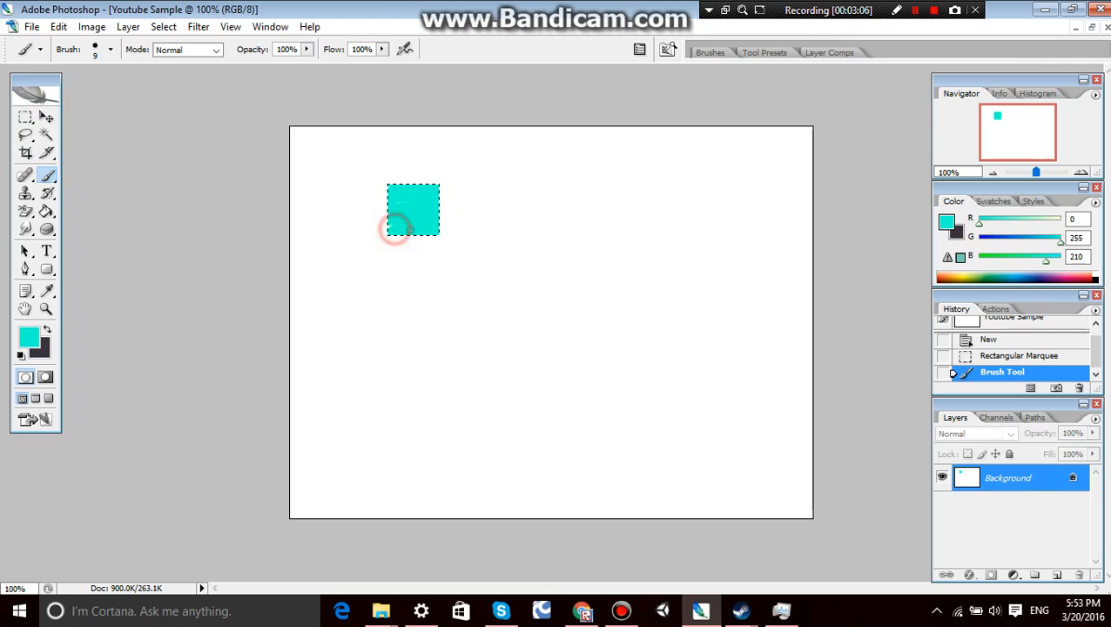
left_click(426, 167)
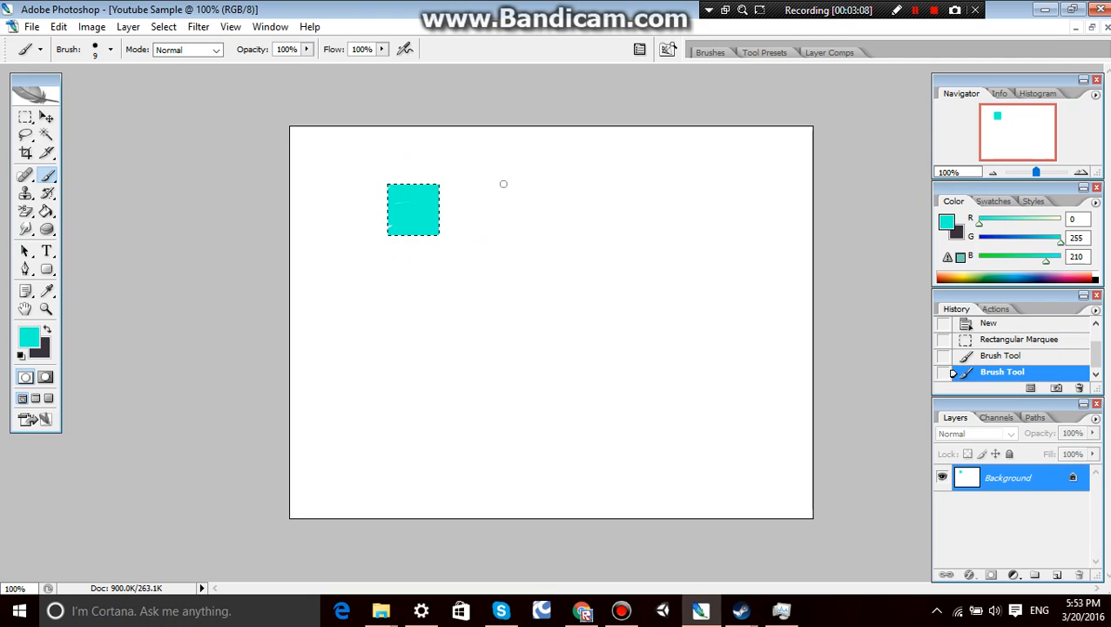
left_click(397, 191)
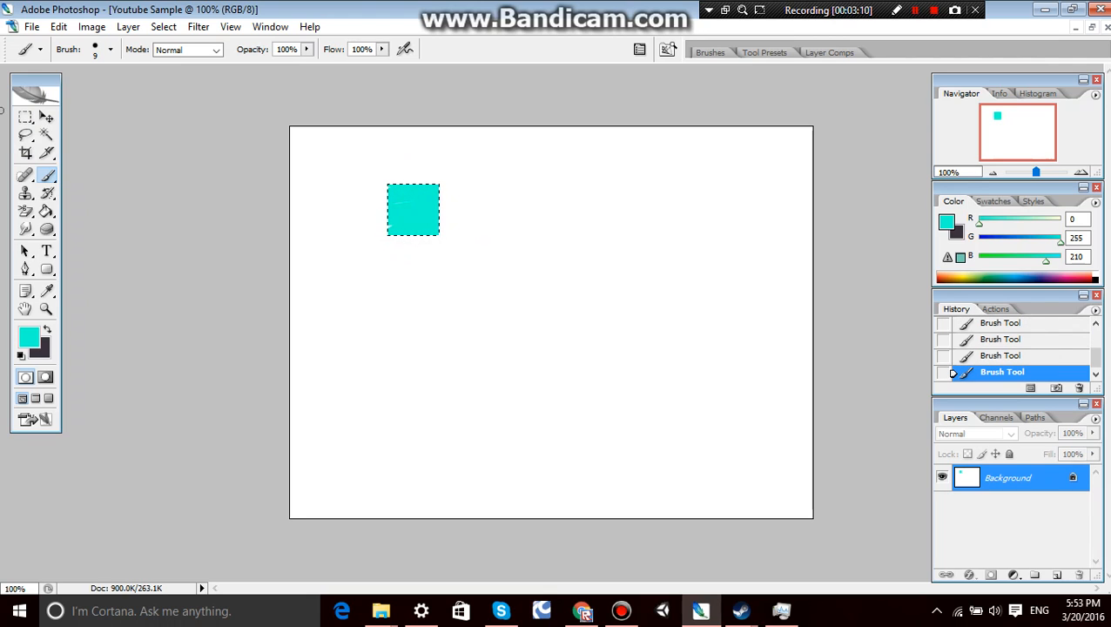
Move the marquee selection off the turquoise square to the blank area just below and to its right.
left_click(25, 117)
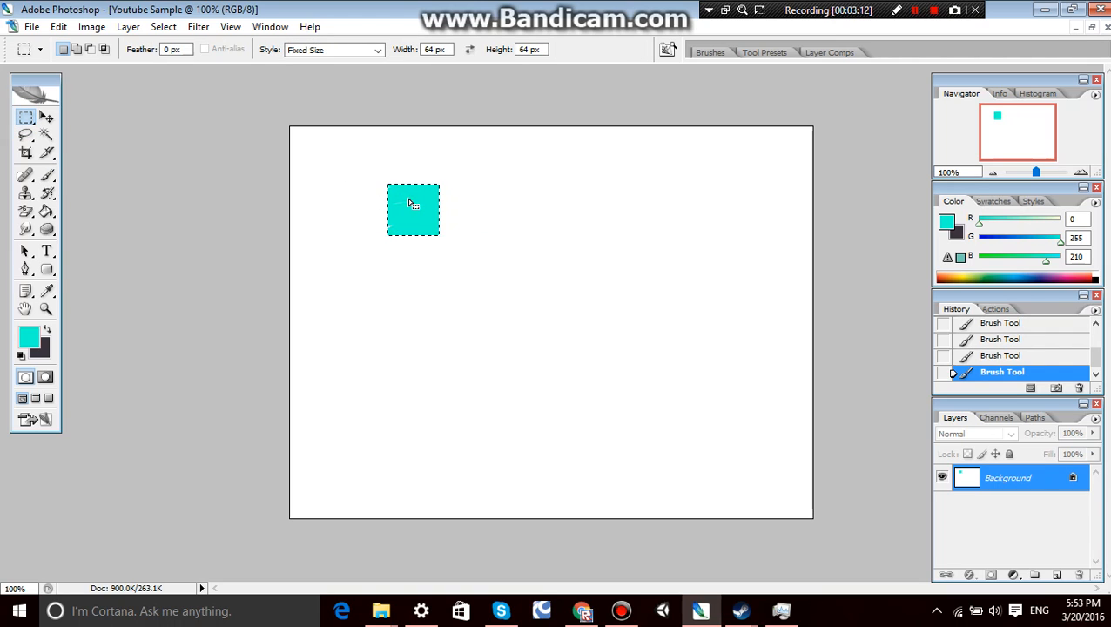
left_click_drag(413, 204, 598, 192)
left_click_drag(480, 201, 471, 244)
Set the foreground color to pure red, ff0000.
left_click(29, 337)
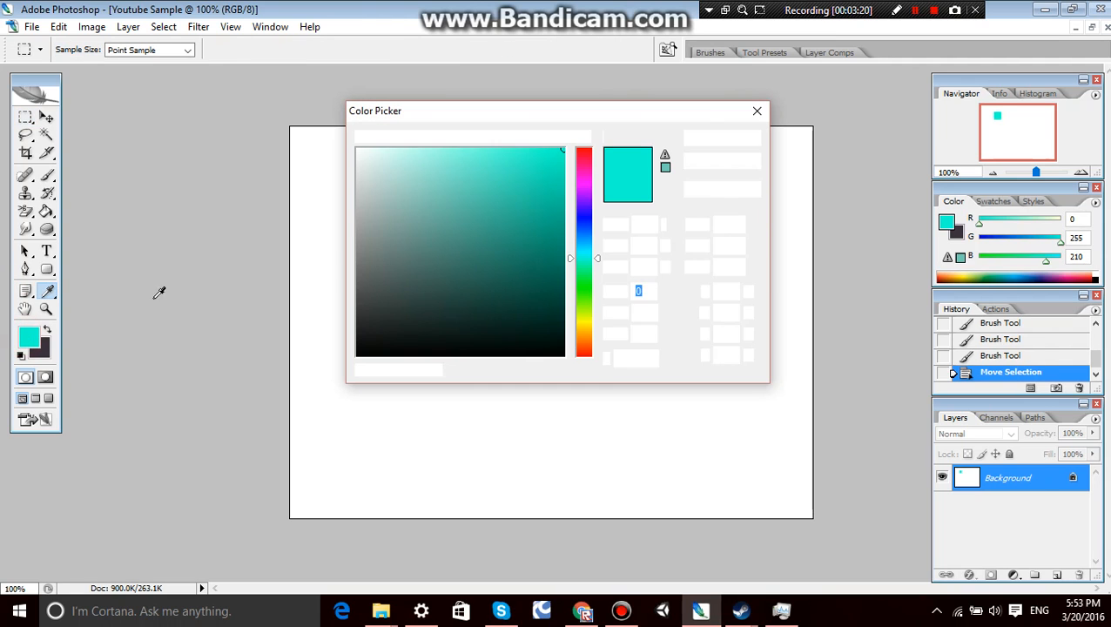
left_click(581, 192)
left_click(589, 147)
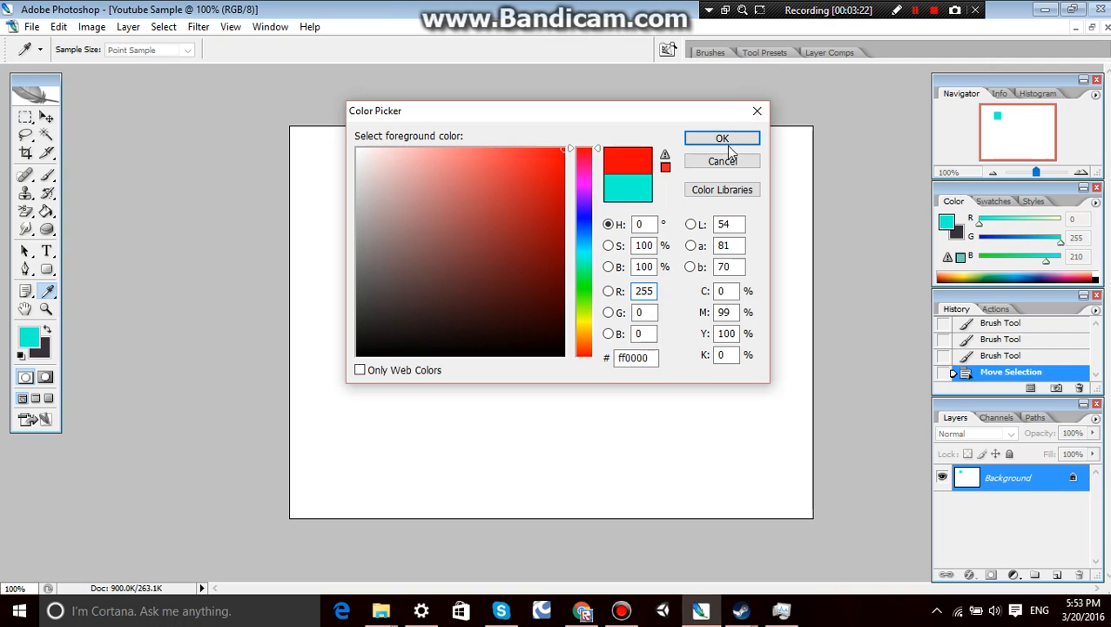
left_click(722, 139)
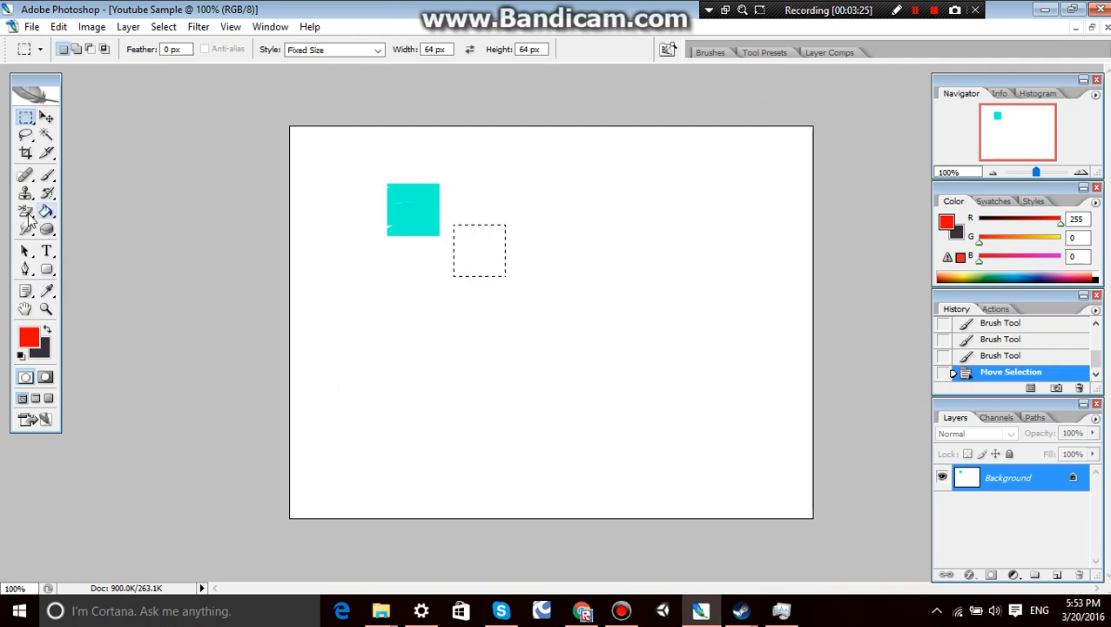
Fill the marquee selection below and to the right of the turquoise square with red using the Paint Bucket.
left_click(48, 213)
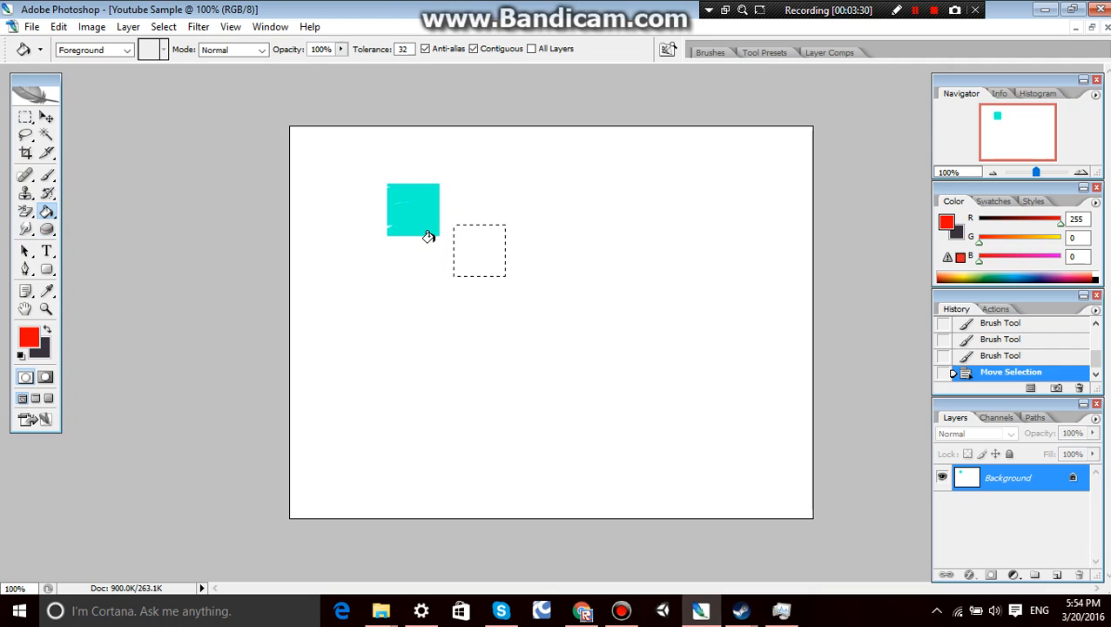
left_click(466, 239)
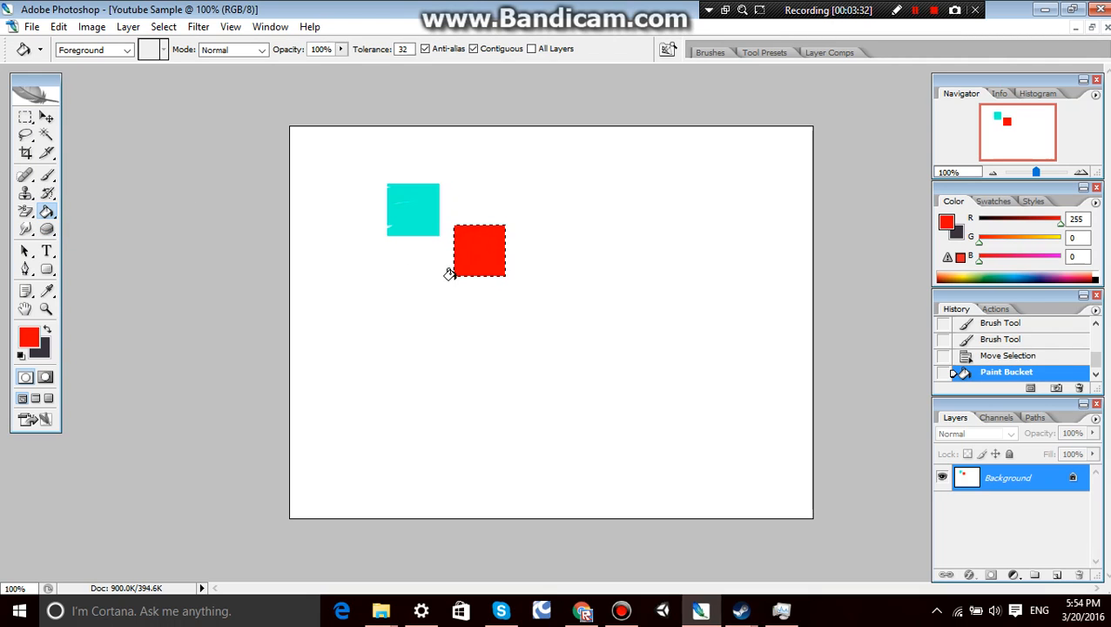
left_click(24, 116)
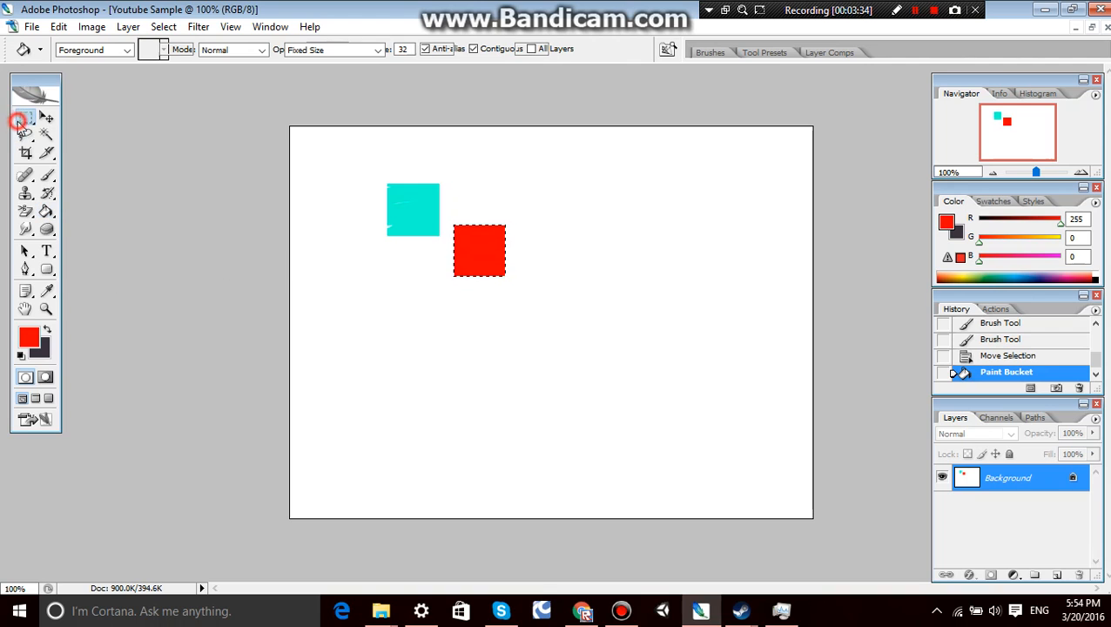
Set the foreground color to black, 000000.
left_click(47, 213)
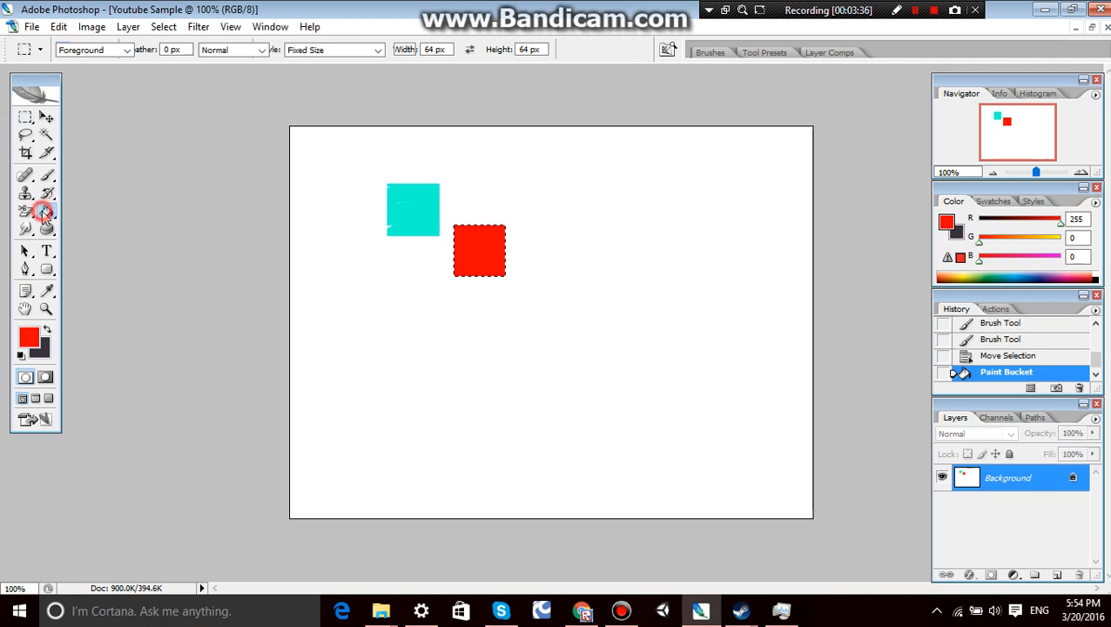
left_click(33, 333)
left_click_drag(464, 259, 586, 374)
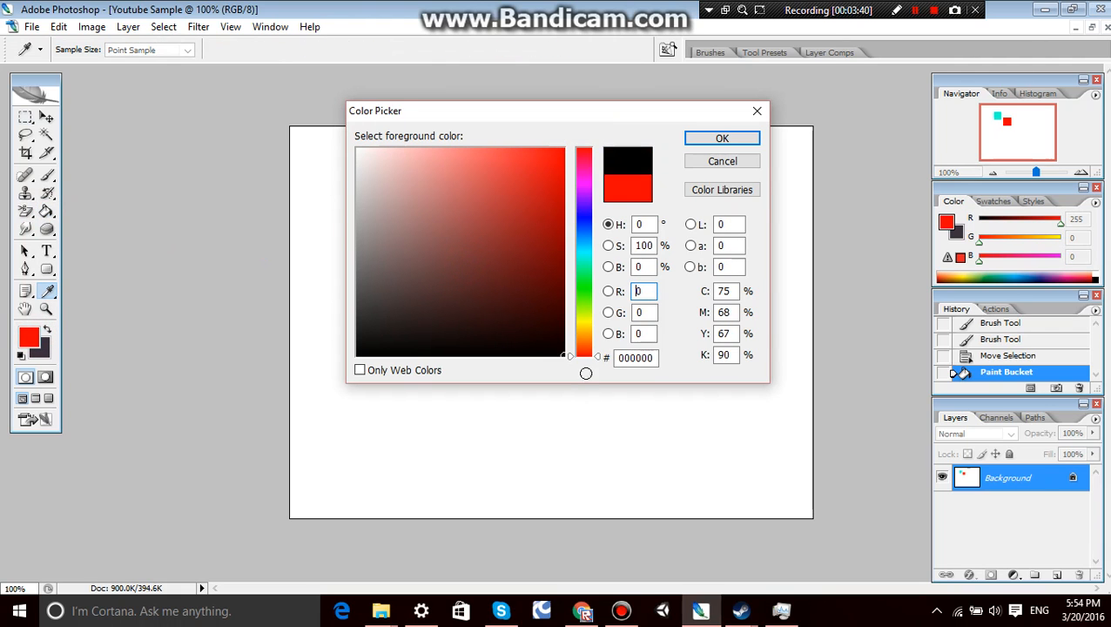
left_click(692, 137)
left_click(352, 334)
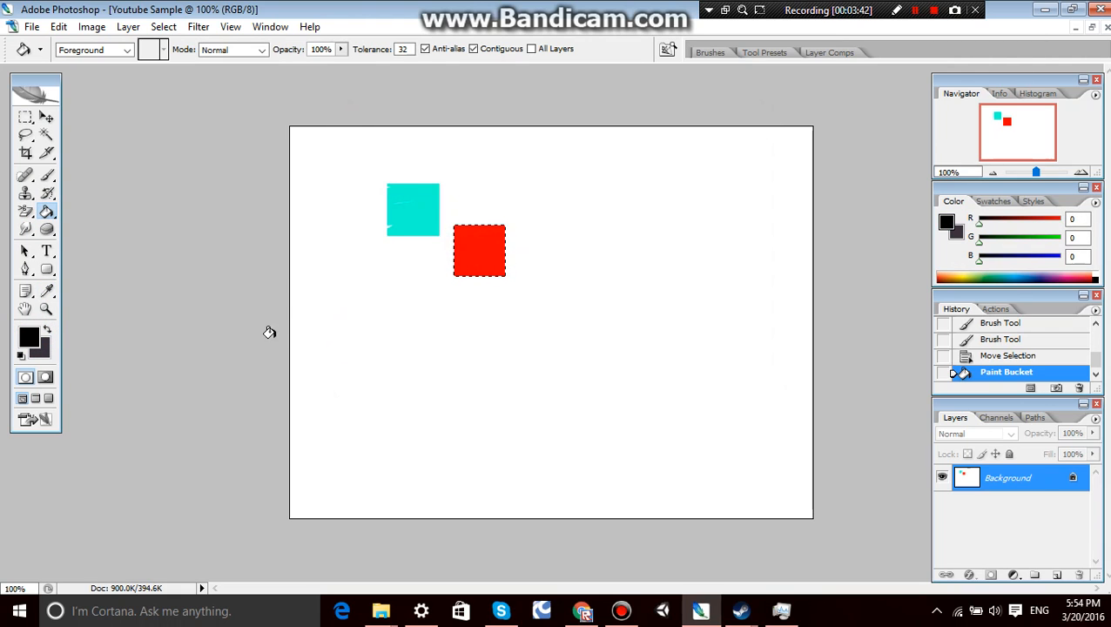
left_click(308, 239)
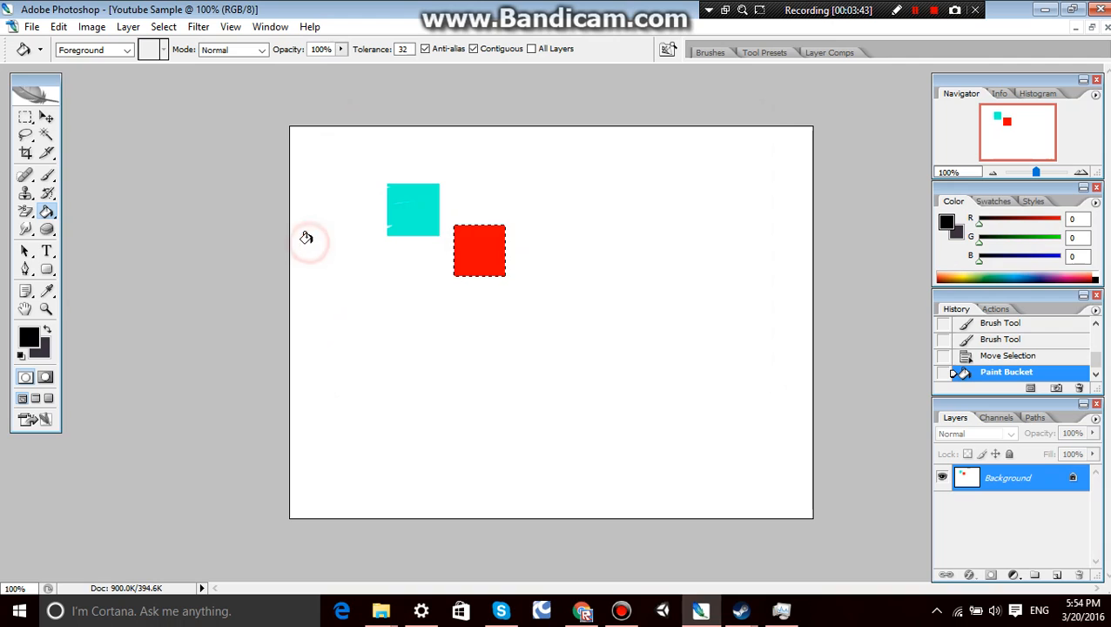
Deselect the marquee and fill the white area around the squares with black using the Paint Bucket.
left_click(25, 117)
left_click(49, 117)
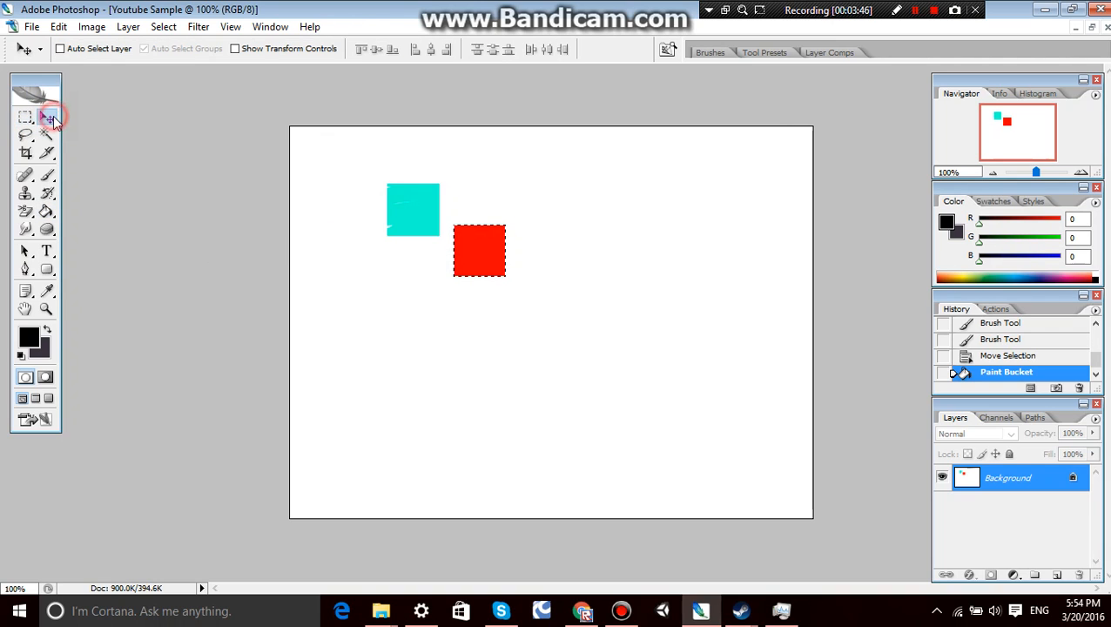
left_click(328, 249)
left_click(25, 117)
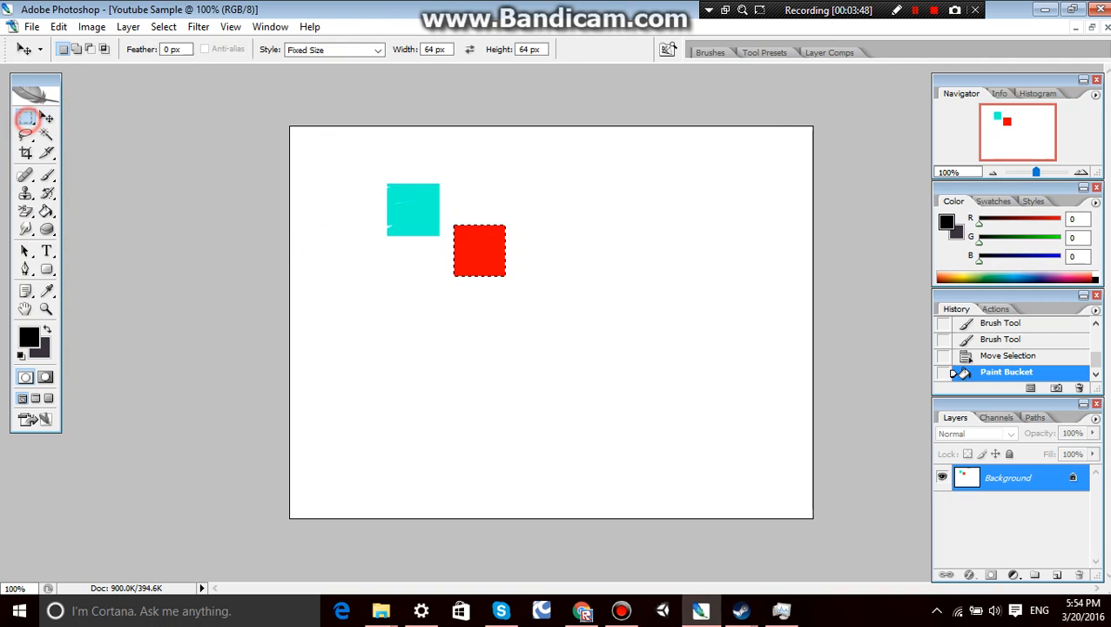
left_click(343, 246)
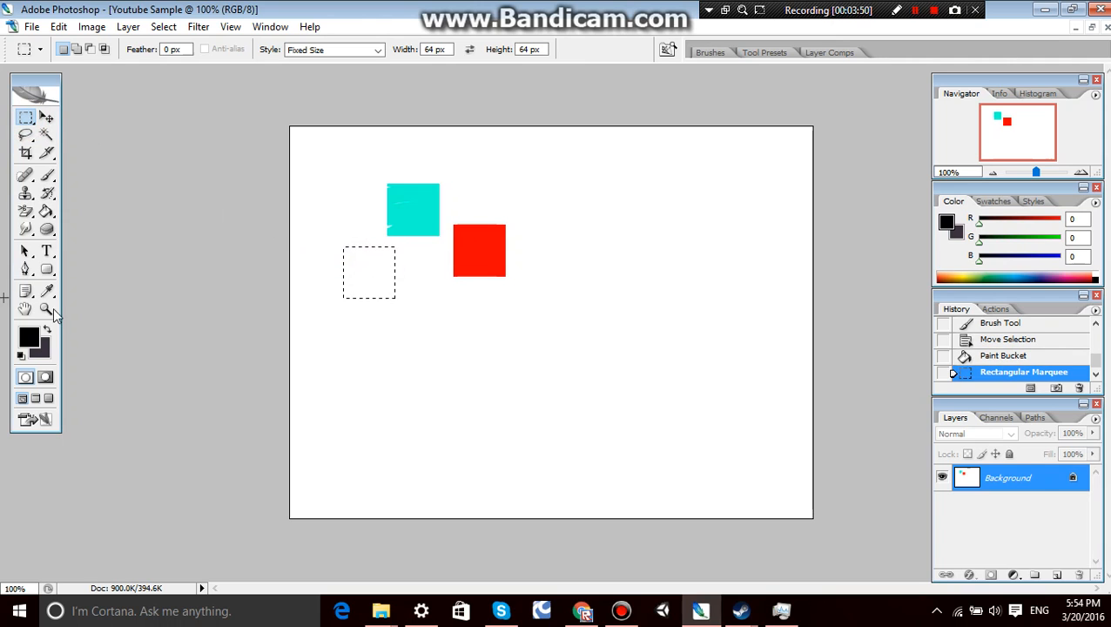
right_click(355, 269)
left_click(367, 273)
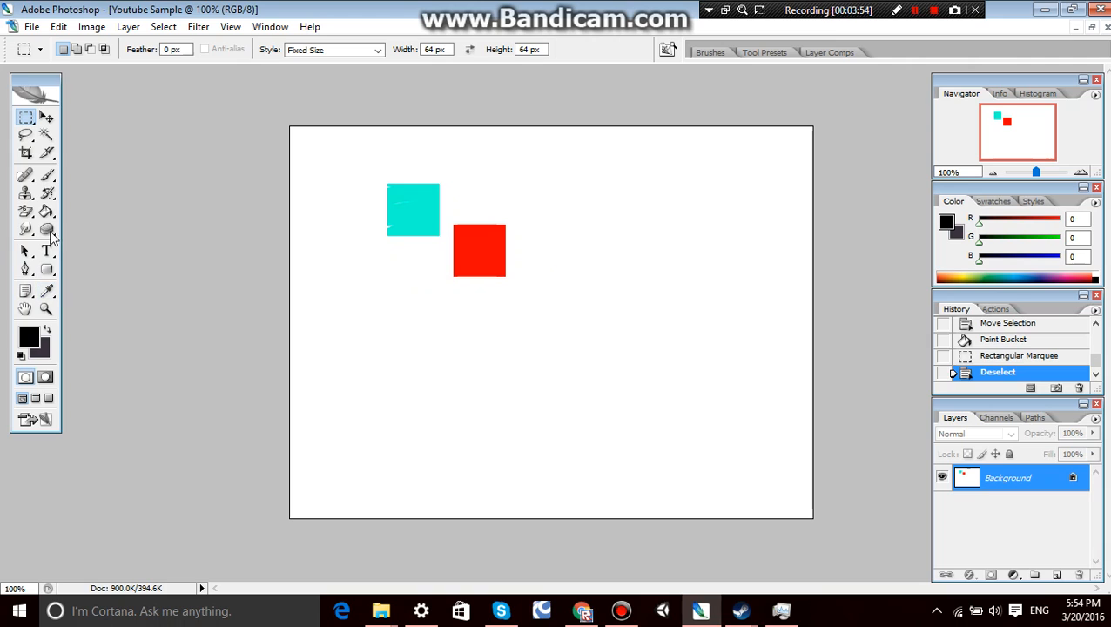
left_click(46, 212)
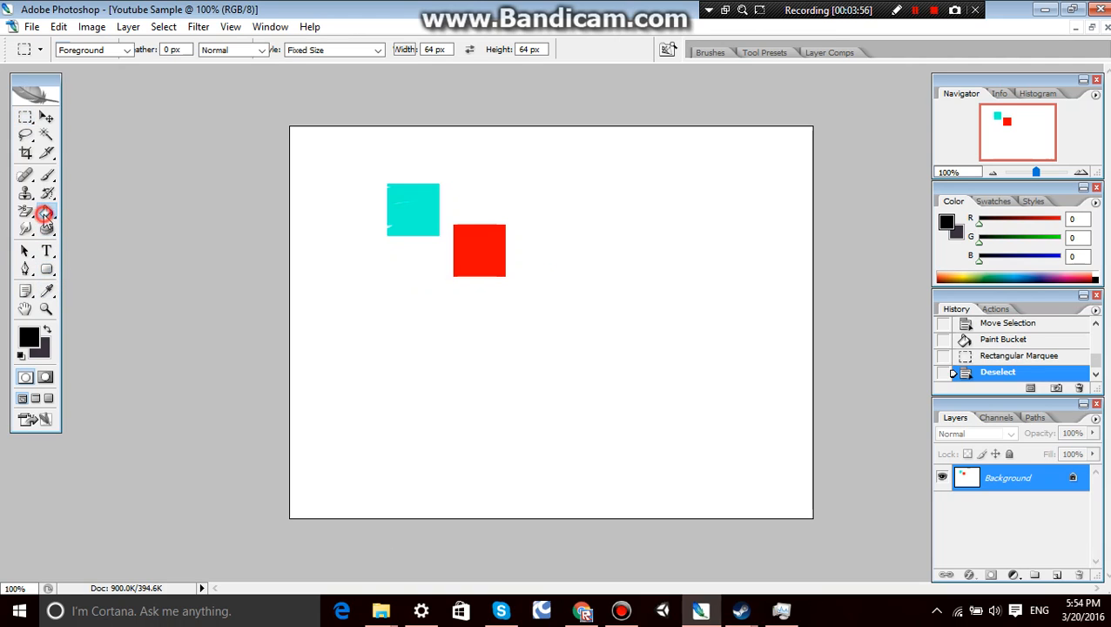
left_click(326, 289)
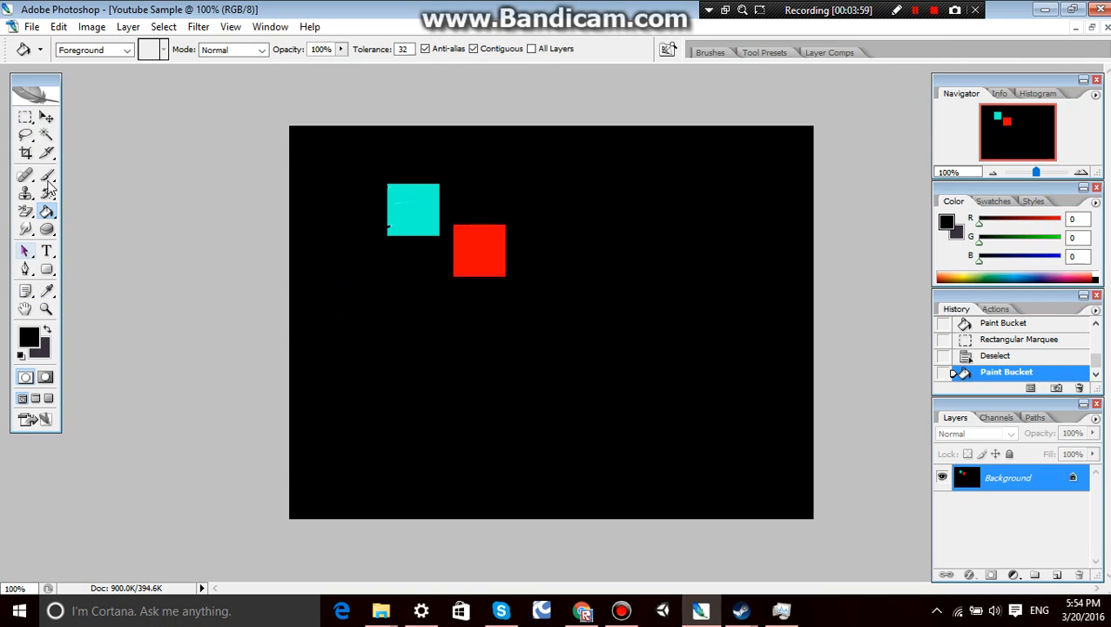
Set the foreground color to bright yellow, RGB 252, 255, 0.
left_click(26, 117)
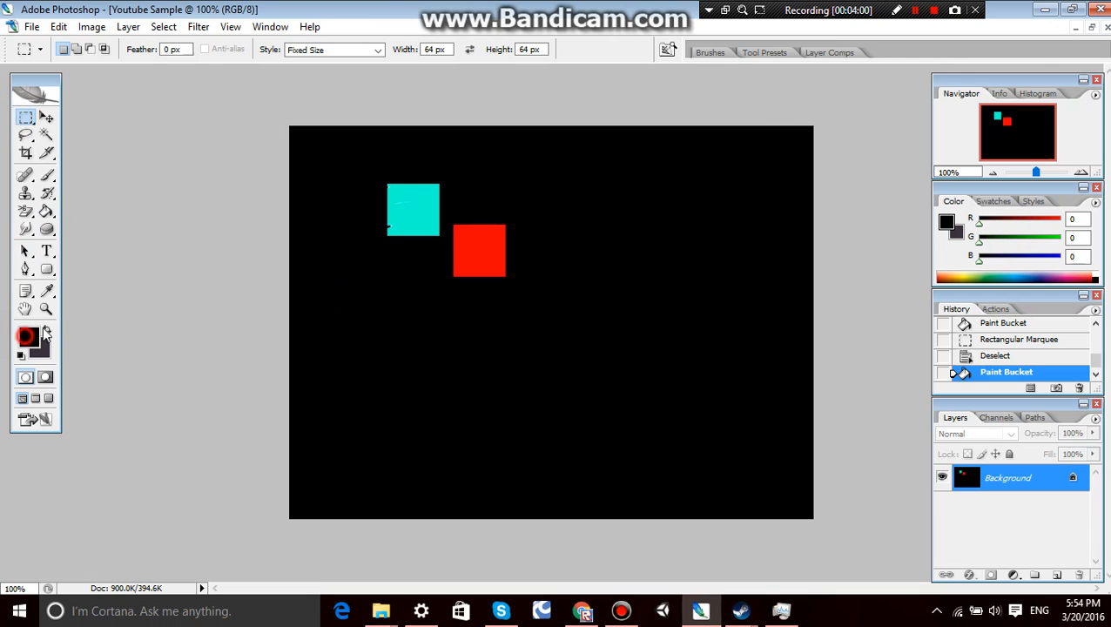
left_click(26, 336)
left_click(583, 332)
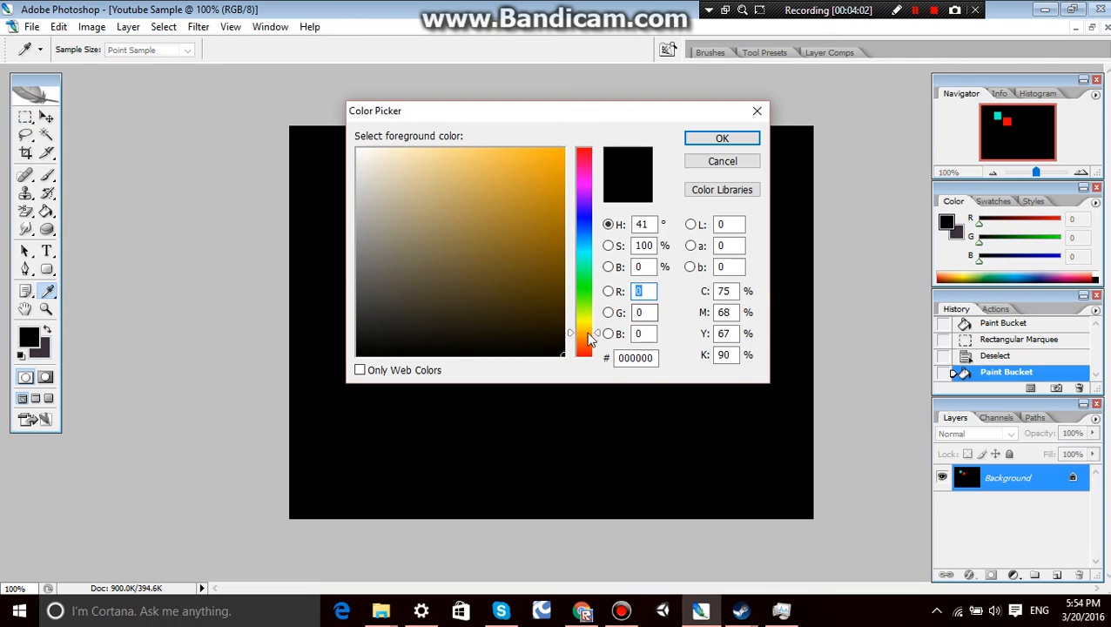
left_click_drag(550, 299, 595, 218)
left_click_drag(572, 331, 587, 321)
left_click(704, 139)
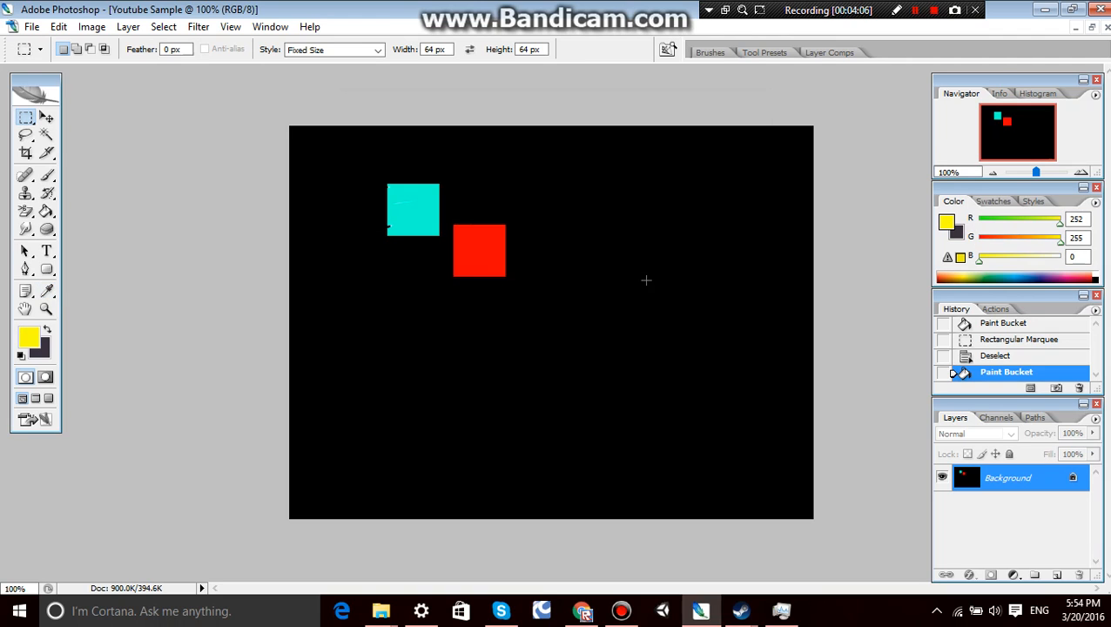
Place a 64 × 64 px marquee selection below and to the right of the red square and fill it with yellow.
left_click(553, 350)
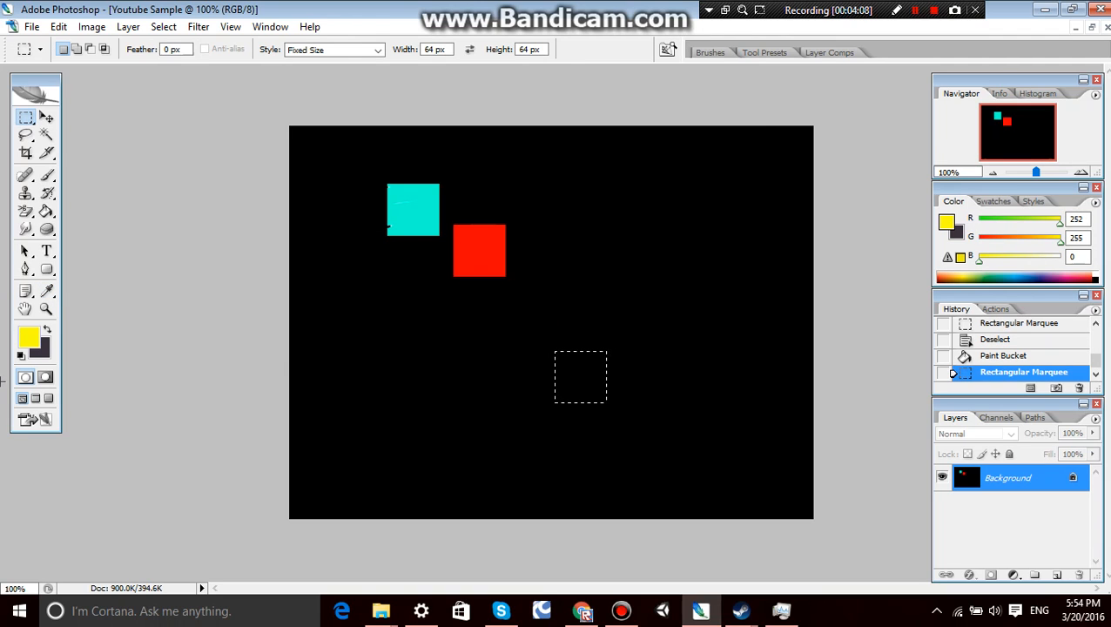
left_click(47, 211)
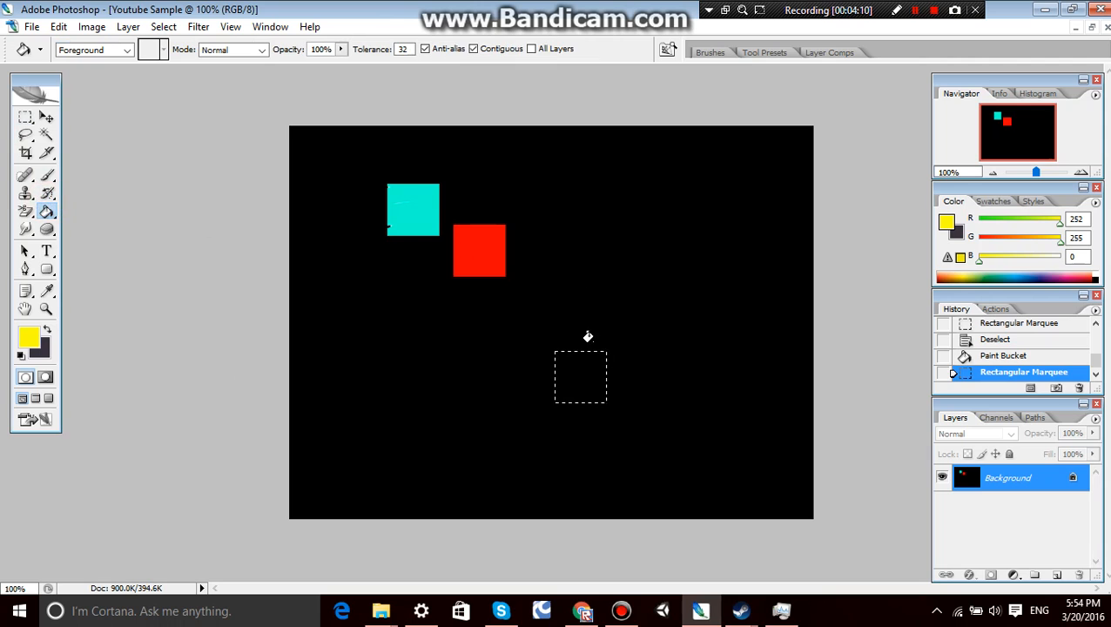
left_click(581, 368)
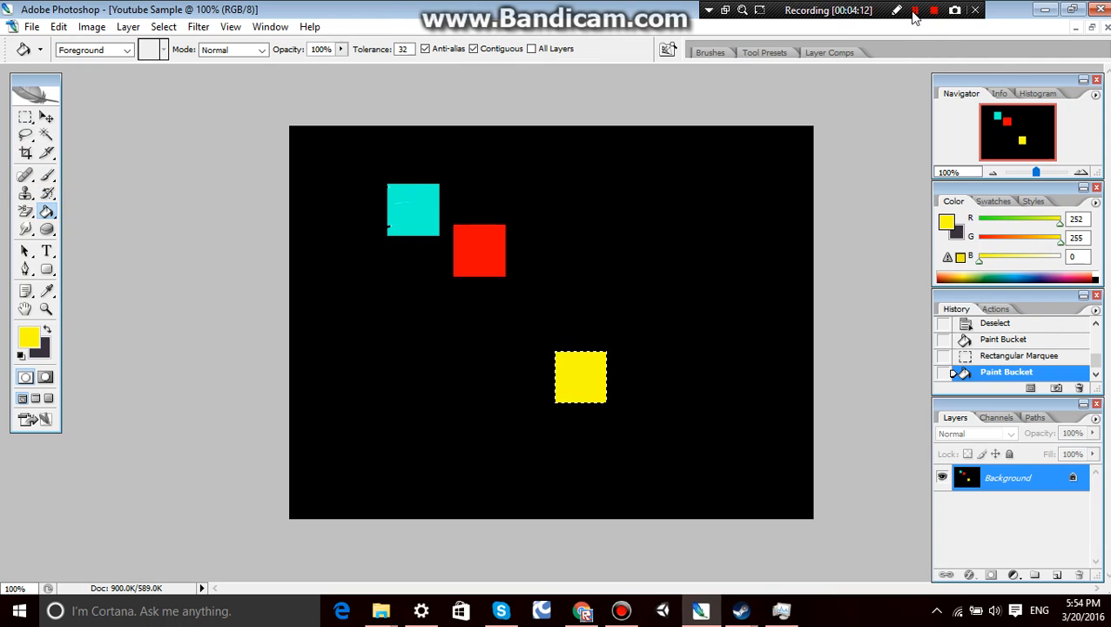
left_click(914, 11)
left_click(914, 11)
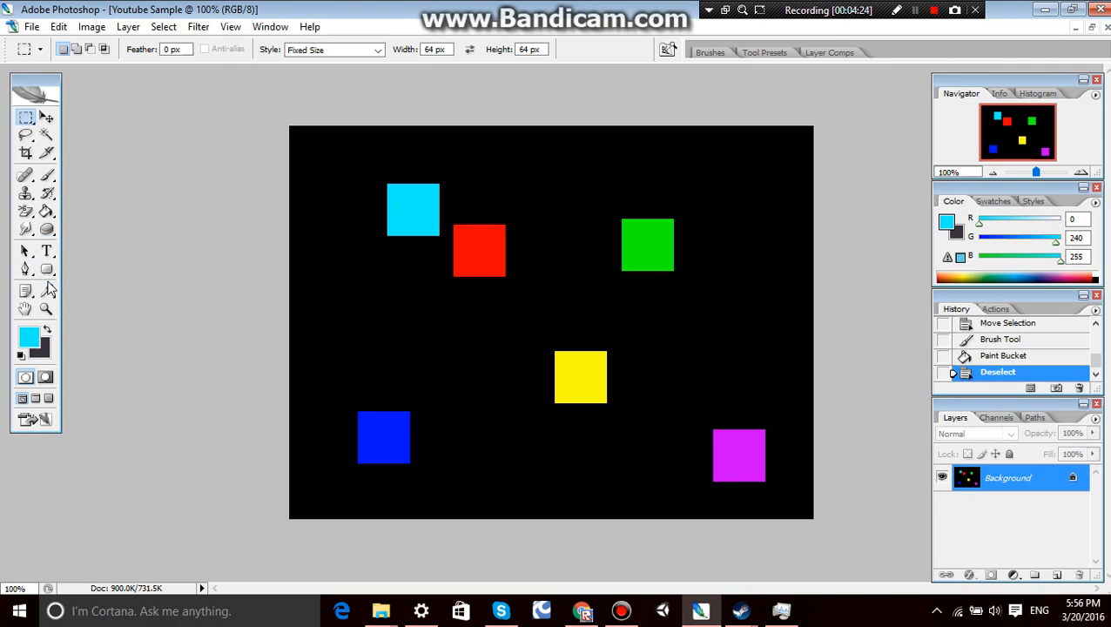
Start a Terminal 72 pt horizontal text entry in the black area below and to the left of the cyan square.
left_click(46, 251)
left_click(348, 260)
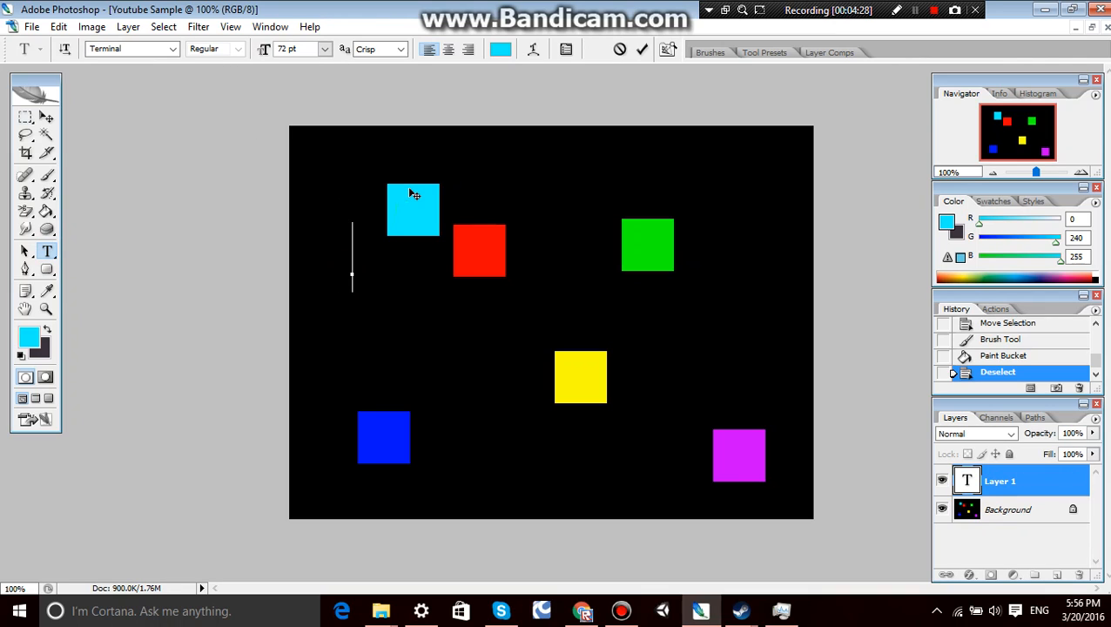
type("t")
key("BackSpace")
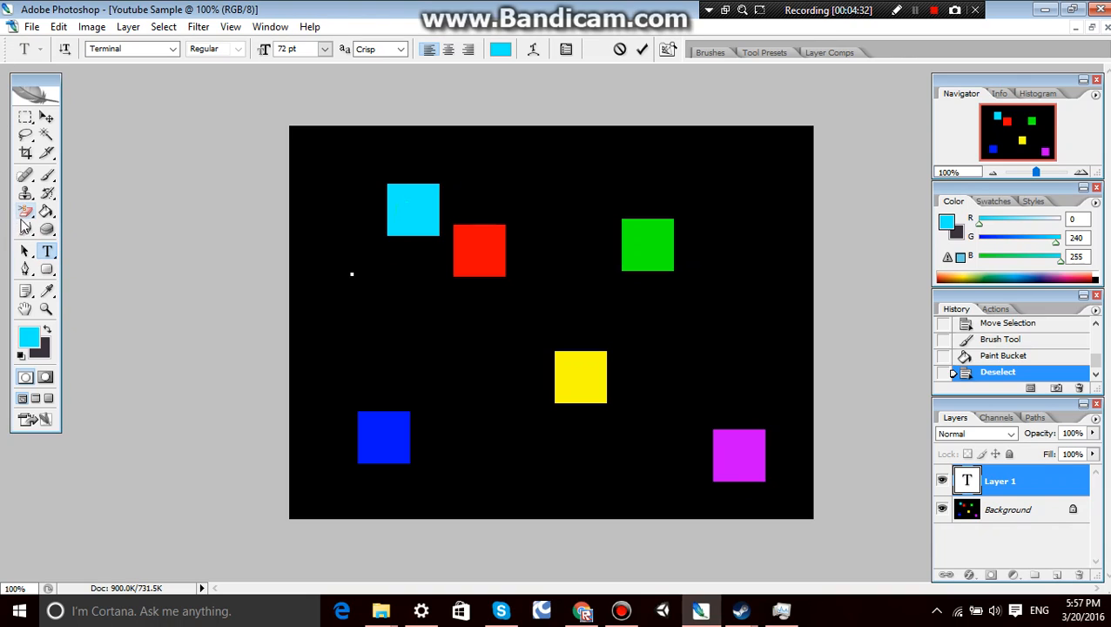
key("Caps_Lock")
type("Y")
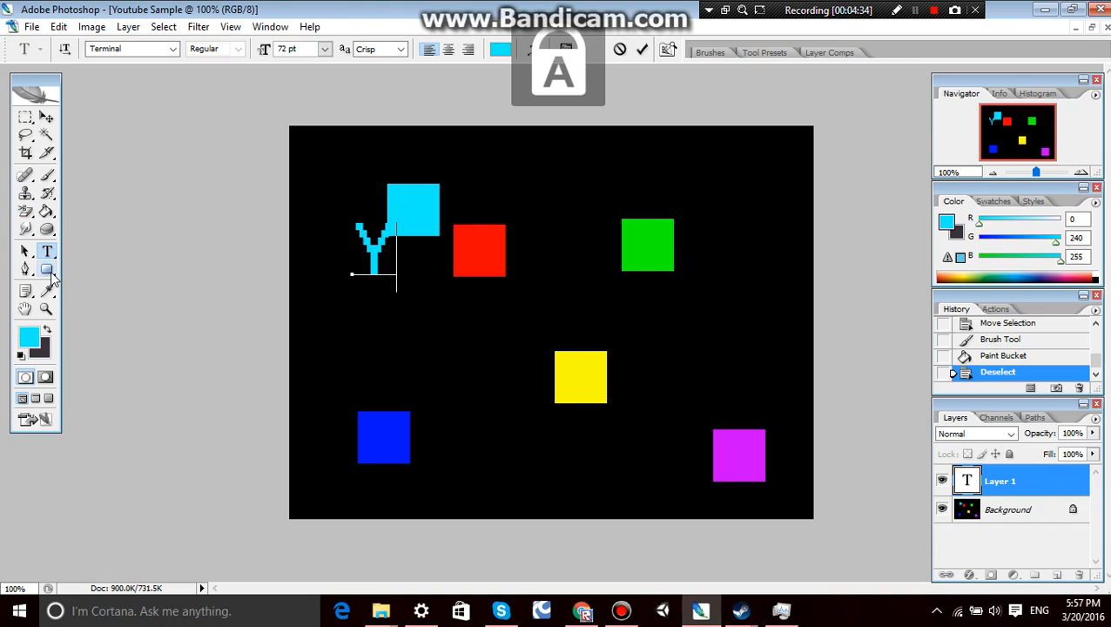
key("Caps_Lock")
key("BackSpace")
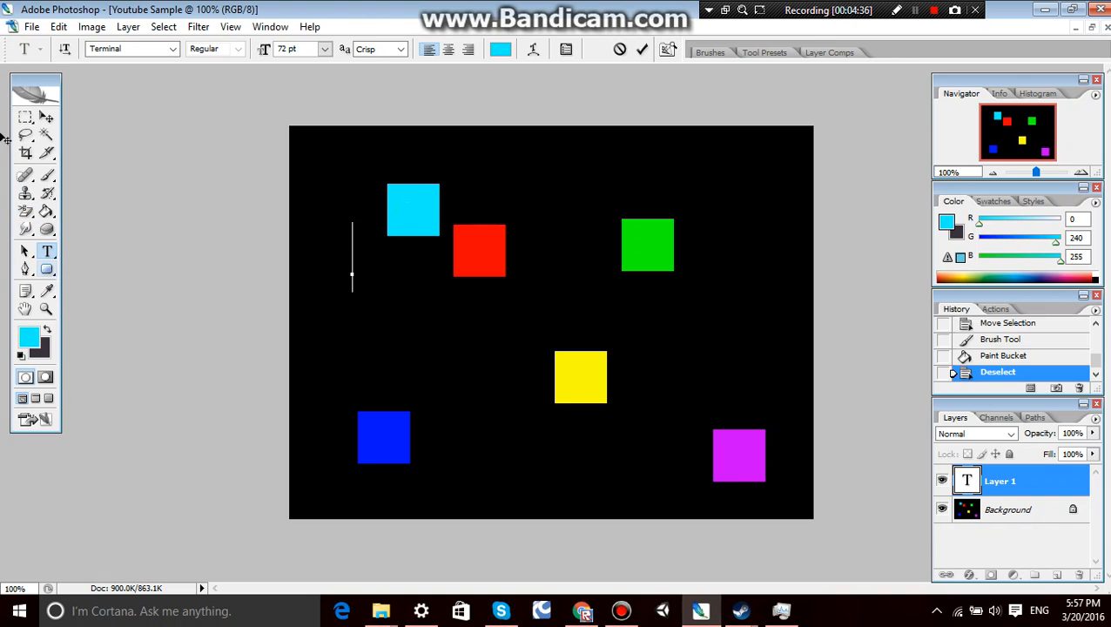
Set the text color to white, ffffff.
left_click(32, 341)
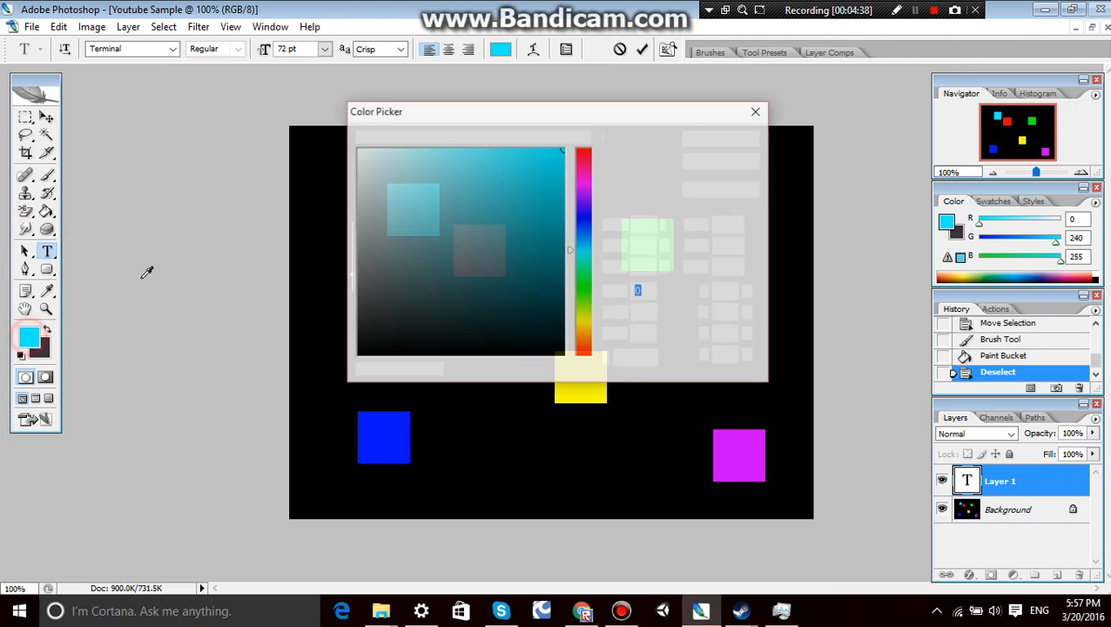
mouse_move(464, 189)
left_mouse_down()
mouse_move(330, 169)
mouse_move(291, 127)
left_mouse_up()
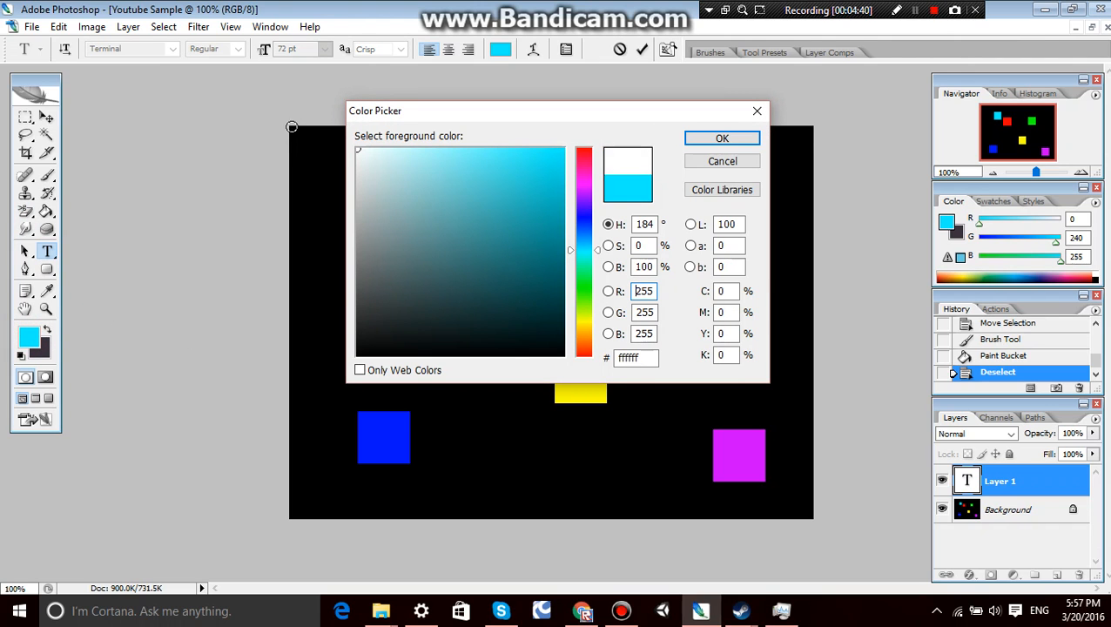
left_click(726, 138)
type("Youtube")
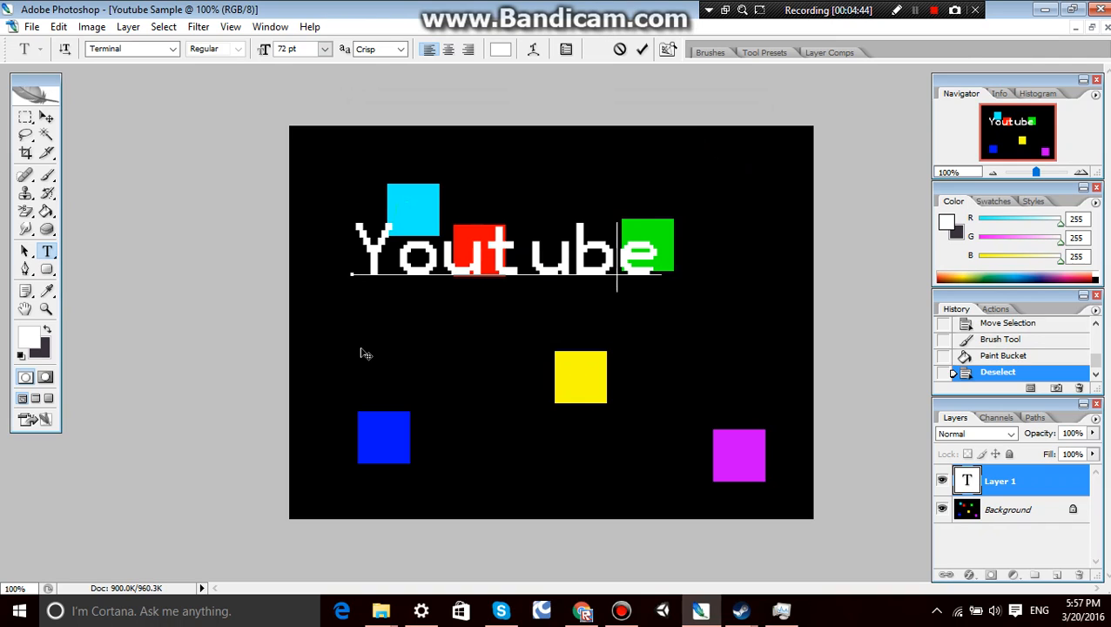
key("BackSpace")
key("BackSpace")
key("BackSpace")
key("BackSpace")
key("BackSpace")
key("BackSpace")
key("BackSpace")
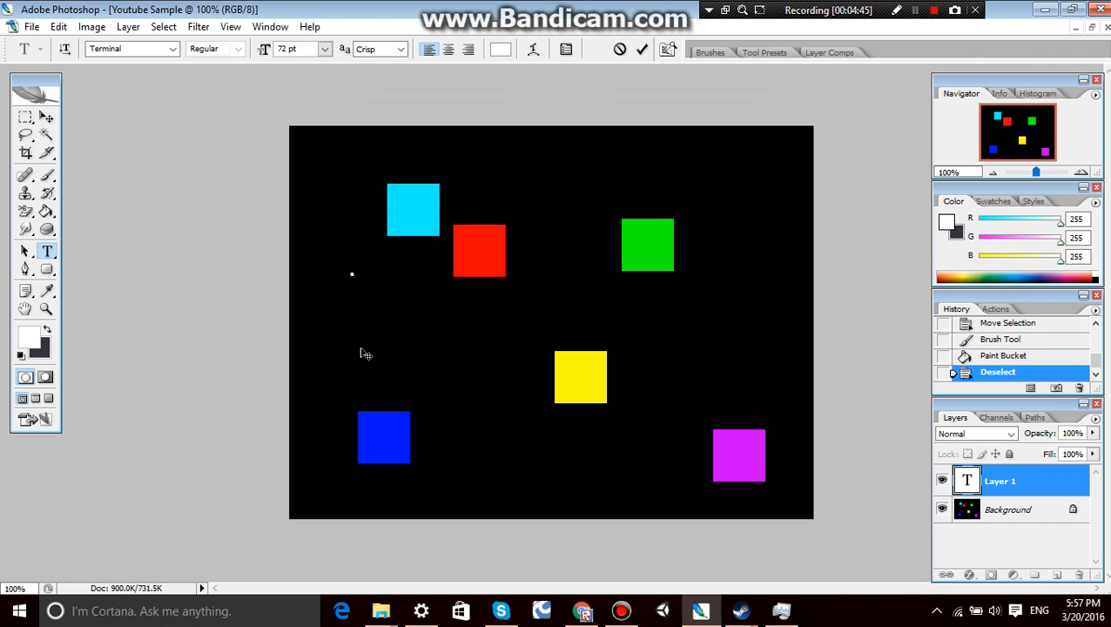
Enter the text "Lonely" with "Channel" on a second line.
type("Lonely")
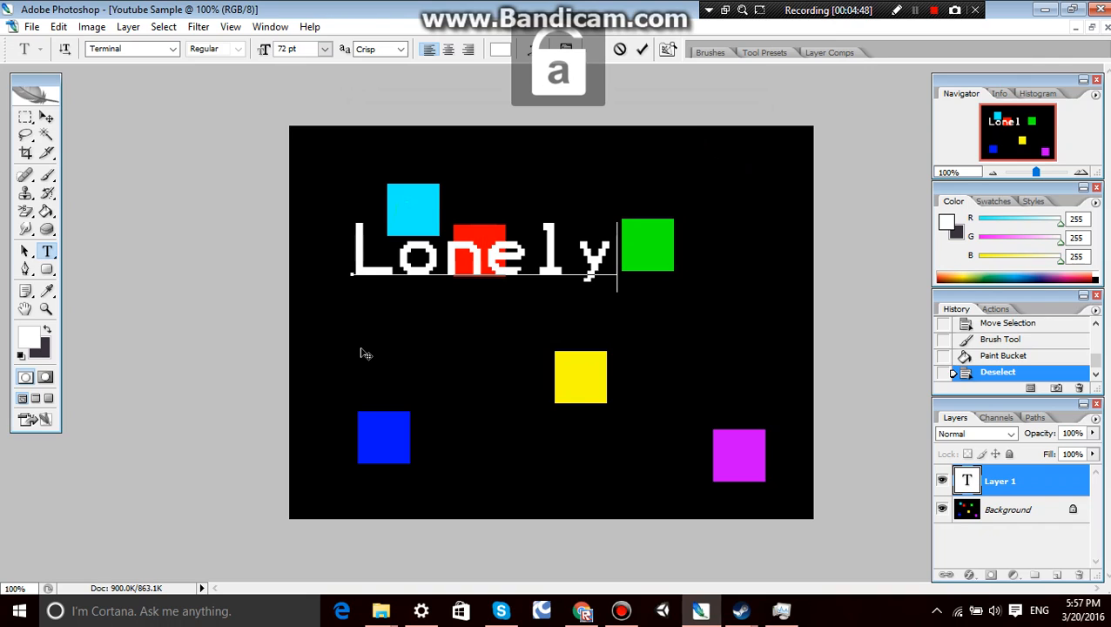
key("Return")
key("Caps_Lock")
type("CC")
key("Caps_Lock")
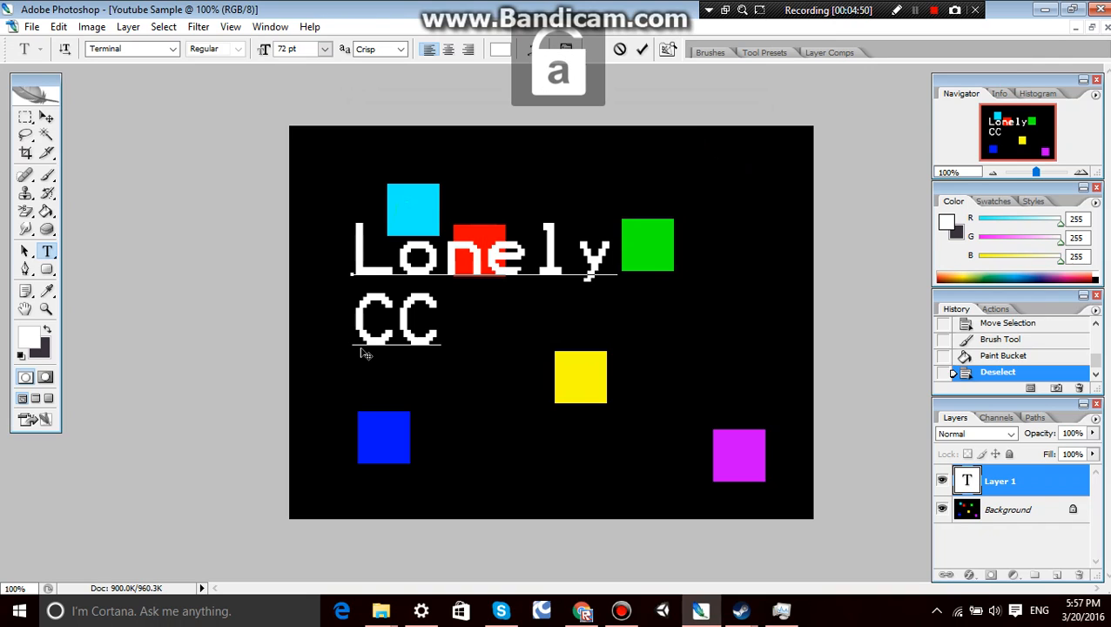
key("BackSpace")
type("hannel")
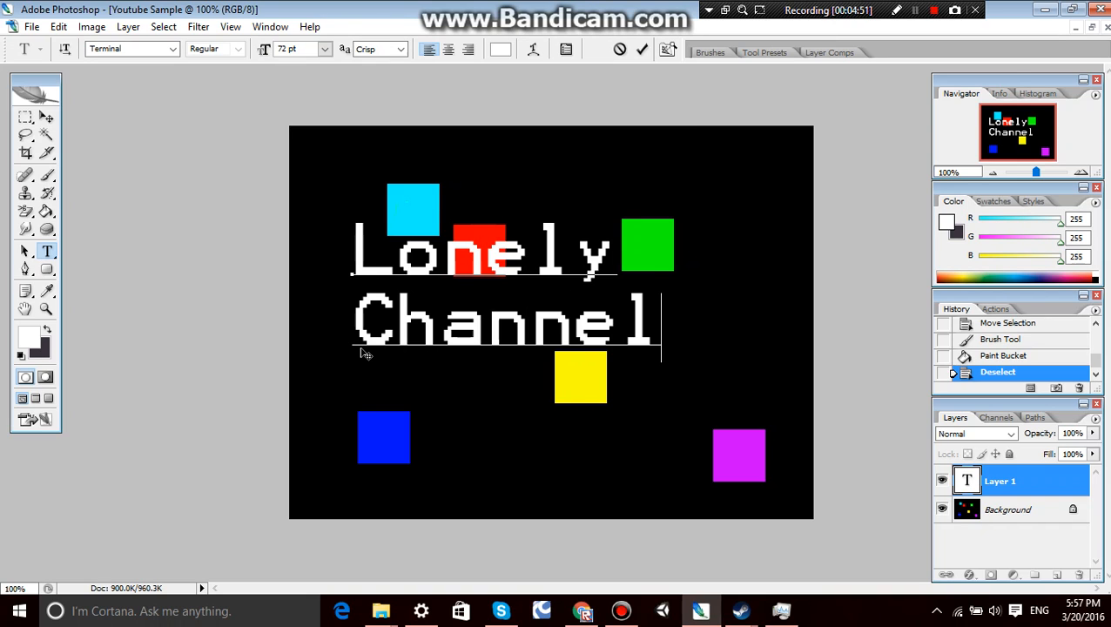
Move the two-line text block to the canvas's left edge.
left_click_drag(598, 162, 650, 164)
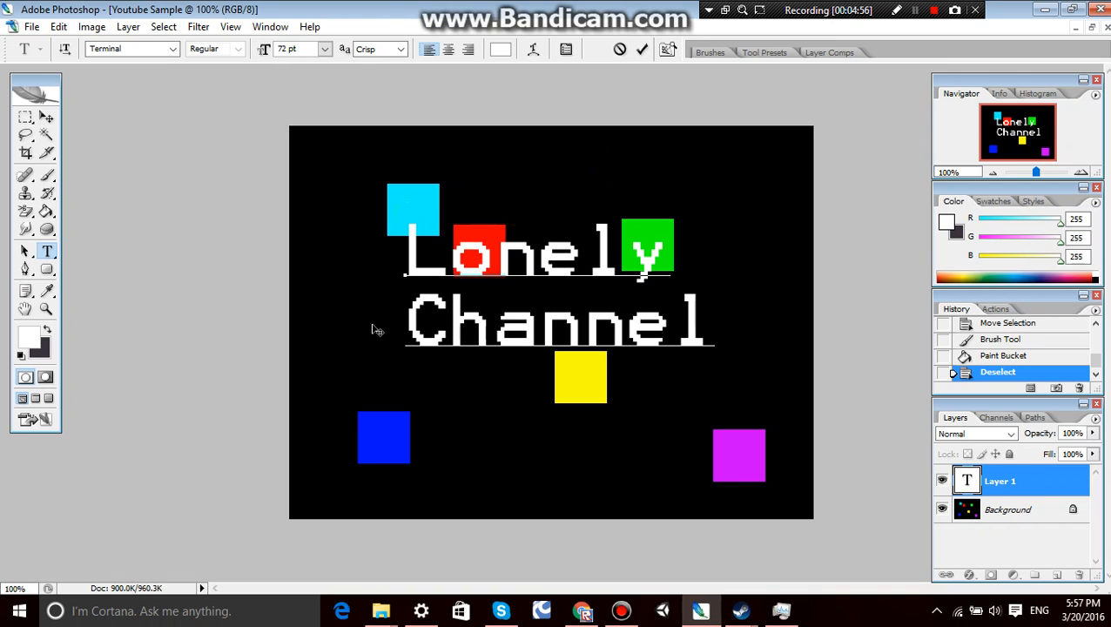
left_click(409, 242)
left_click_drag(374, 216, 273, 212)
Indent "Channel" with spaces toward the canvas's right edge and insert a blank line between the two words.
left_click(307, 339)
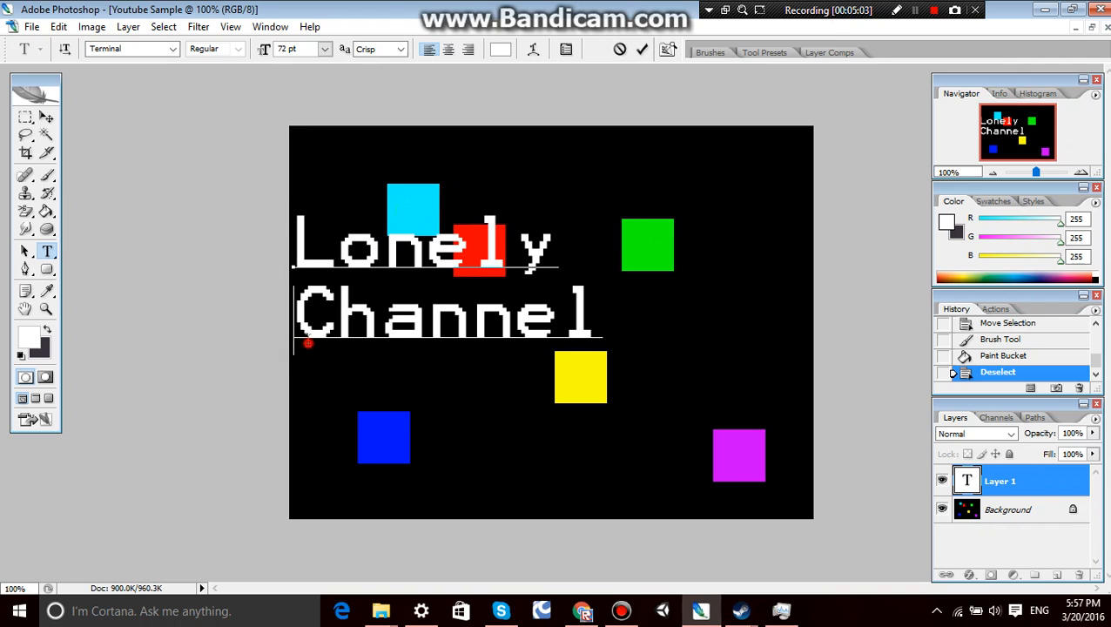
key("BackSpace")
key("BackSpace")
key("BackSpace")
key("BackSpace")
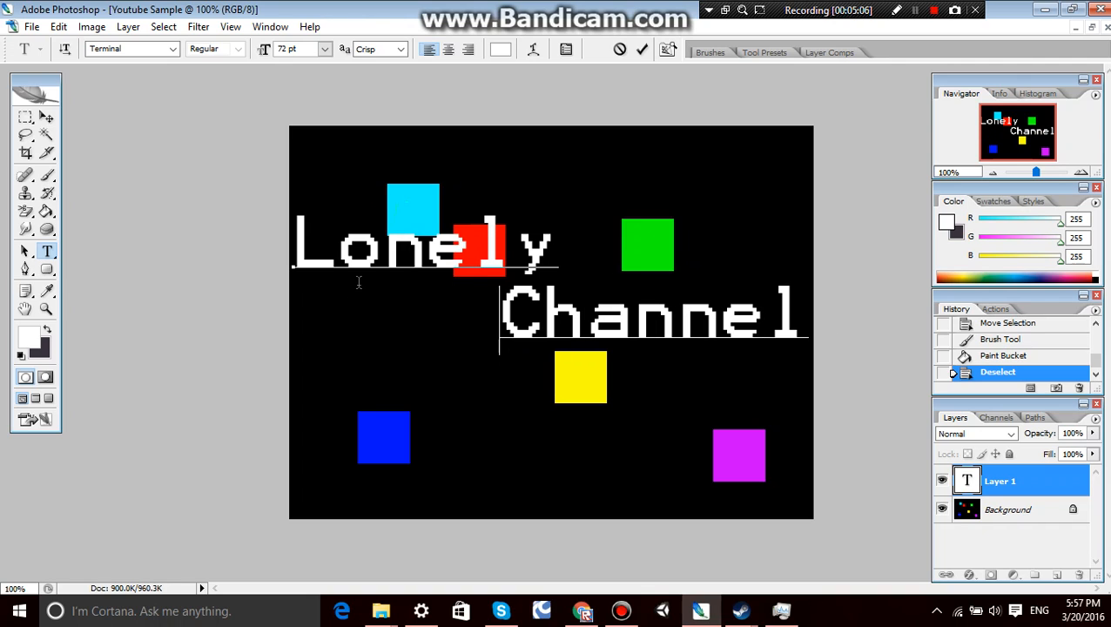
left_click(558, 250)
key("Return")
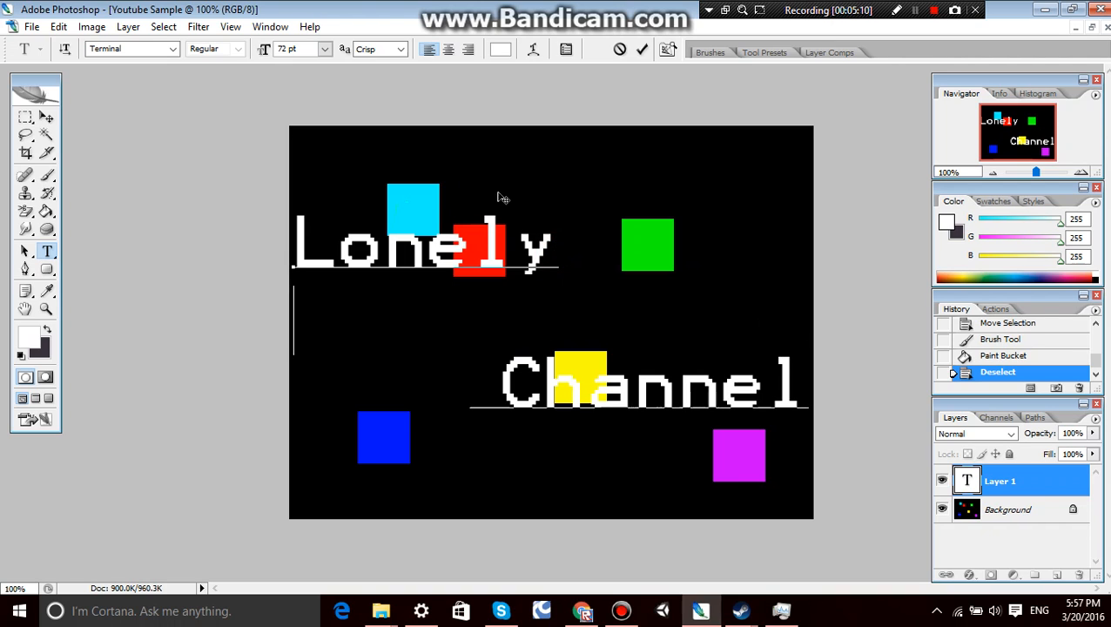
Move the text block up so that "Lonely" sits at the canvas's upper edge.
left_click_drag(313, 185, 319, 109)
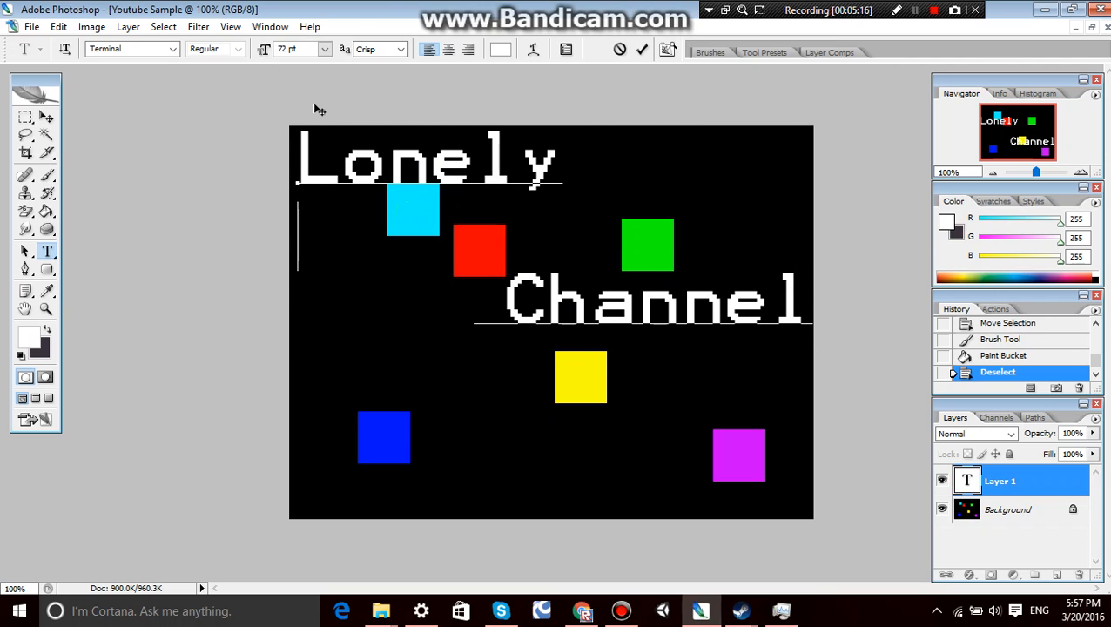
left_click(504, 303)
key("Return")
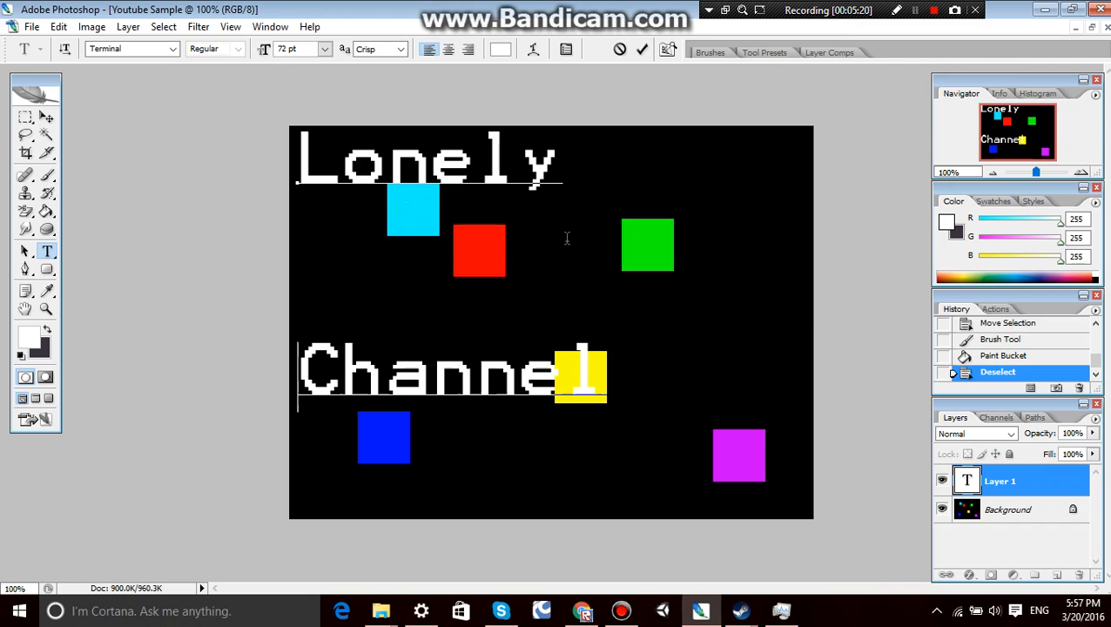
key("BackSpace")
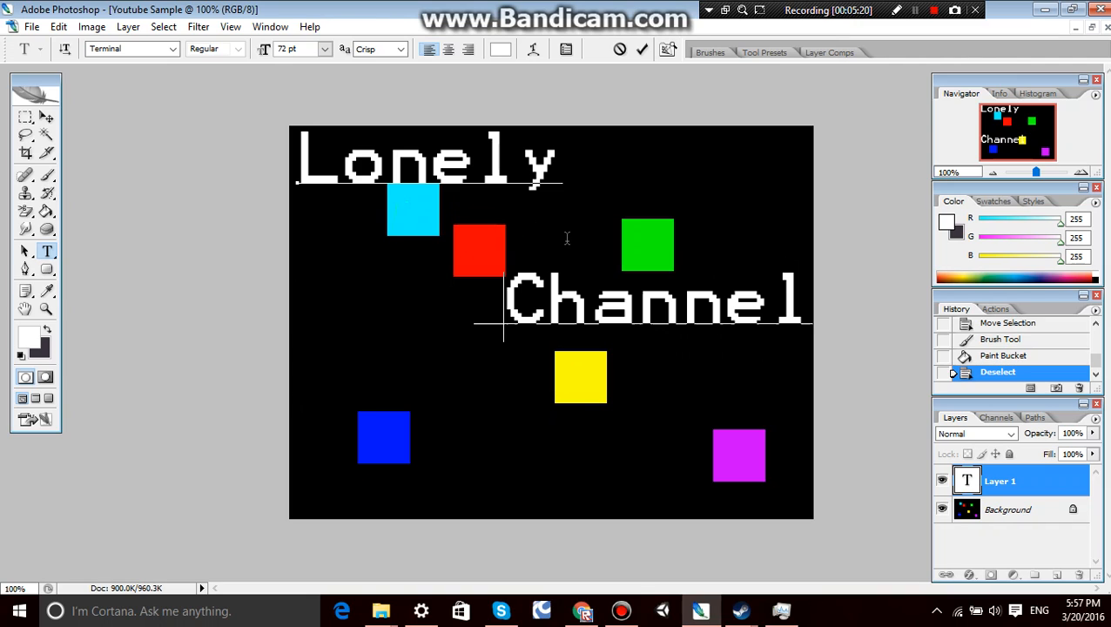
key("End")
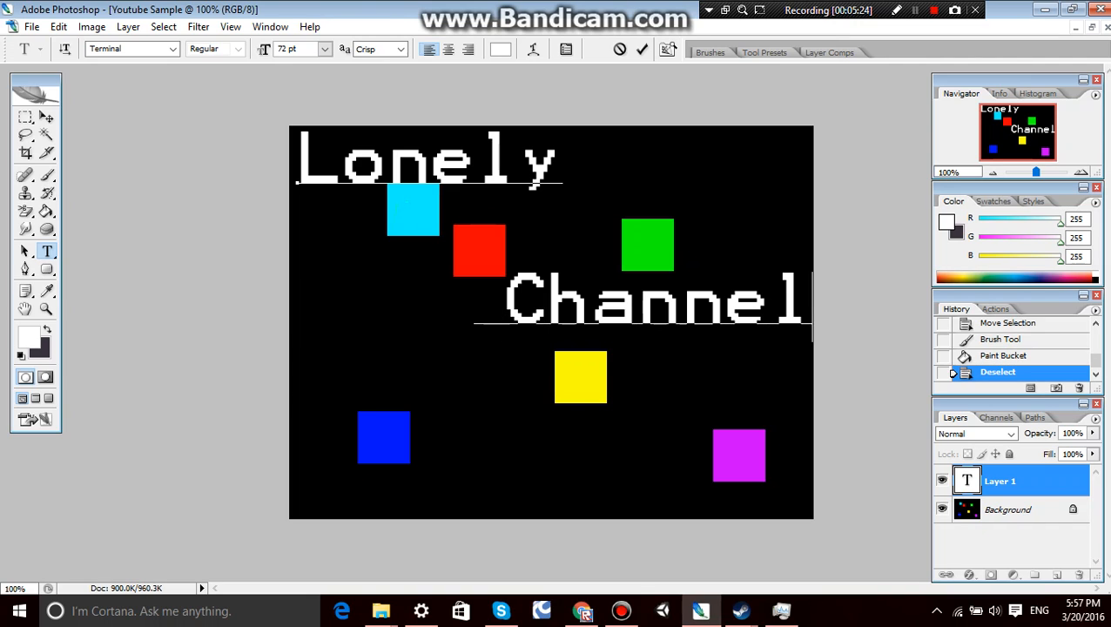
key("Left")
key("Right")
key("Return")
Replace "Channel" with "Game", add "Dev" on the next line, and add "Sample" indented beneath "Game" on a fourth line.
left_click_drag(512, 320, 863, 313)
type("Ga")
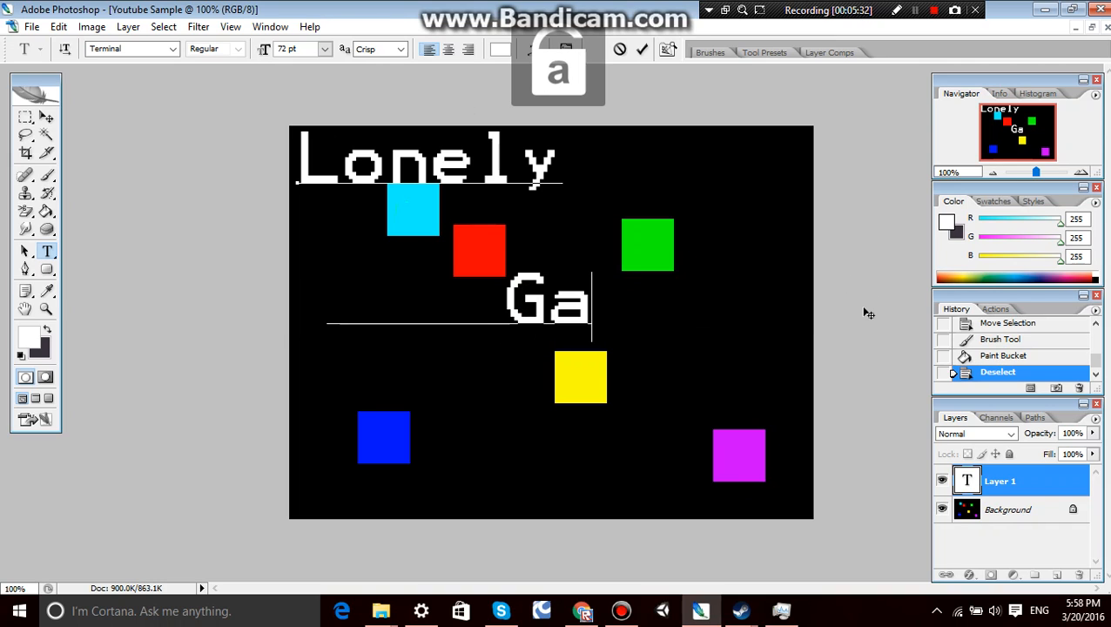
type("me")
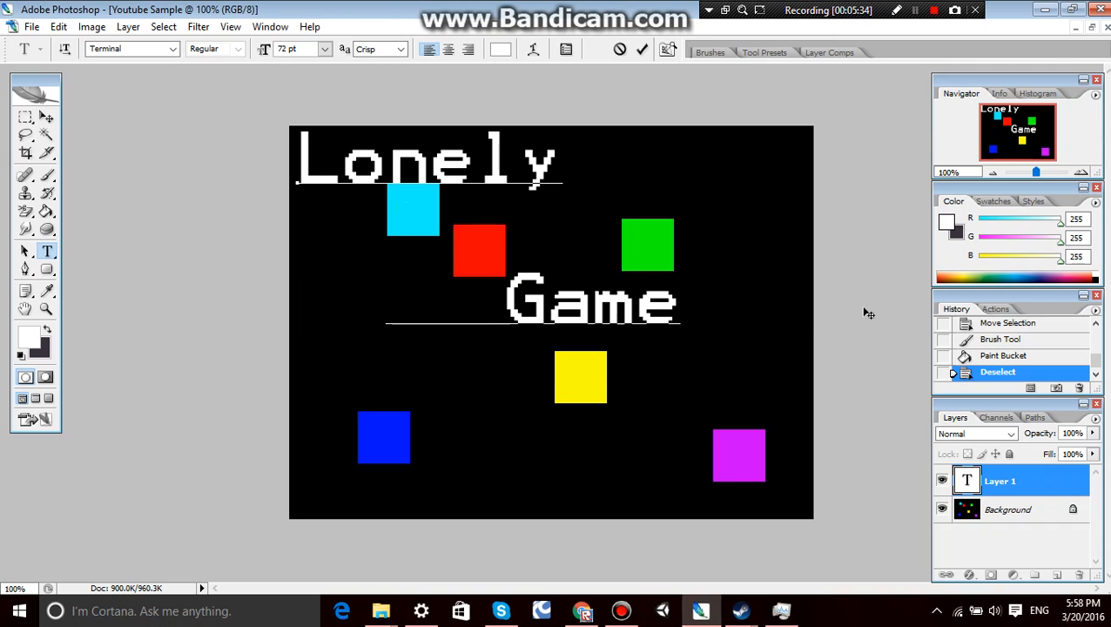
key("Return")
type("Dev")
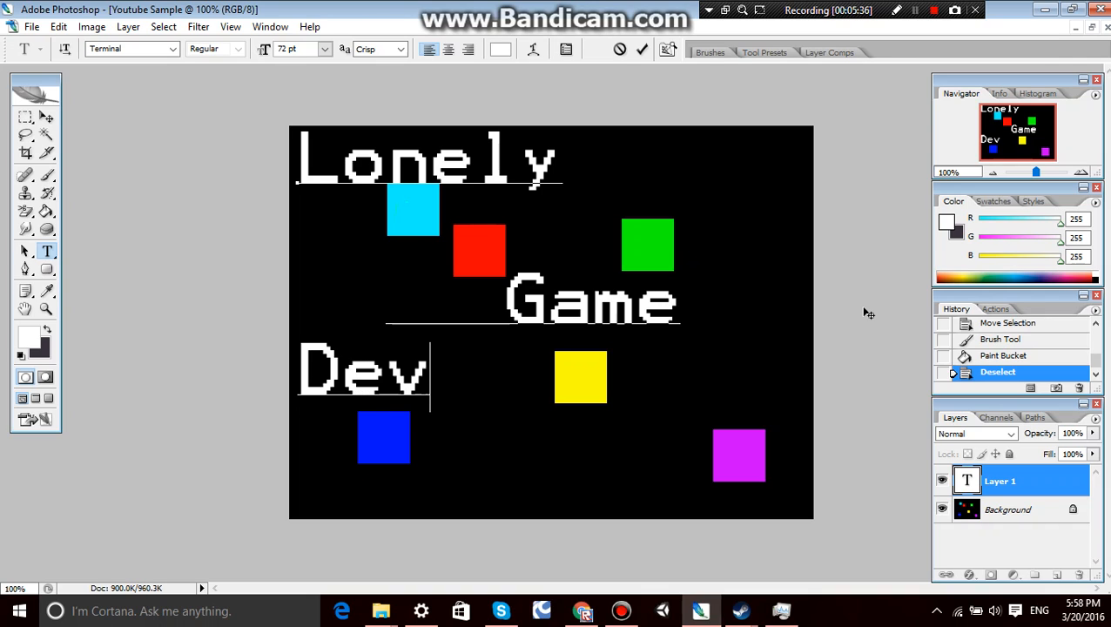
key("Return")
type("Sa")
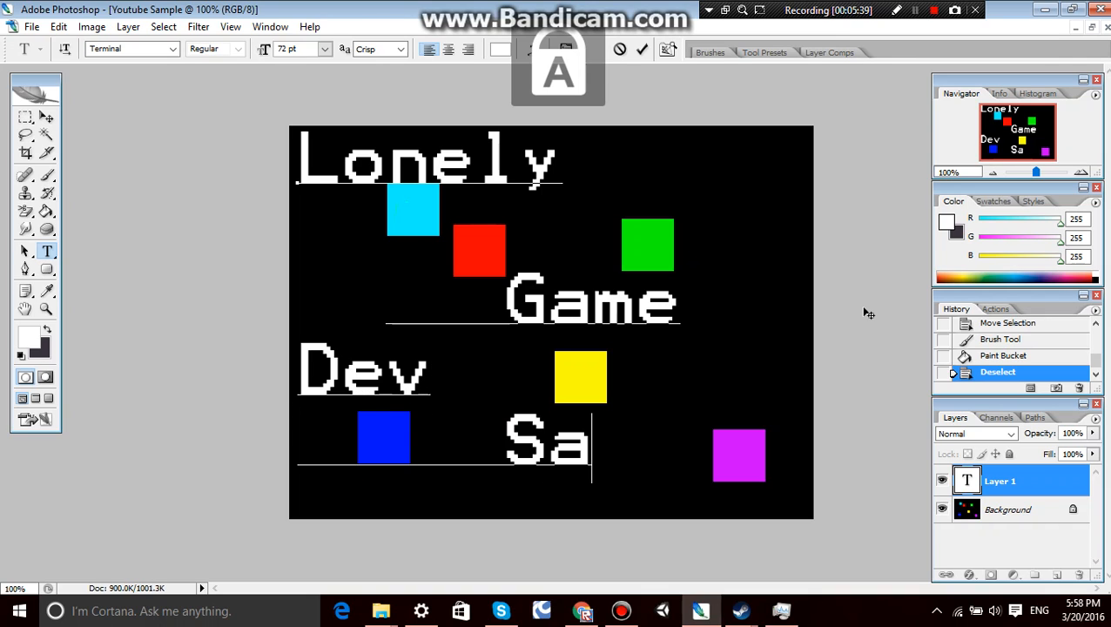
type("mple")
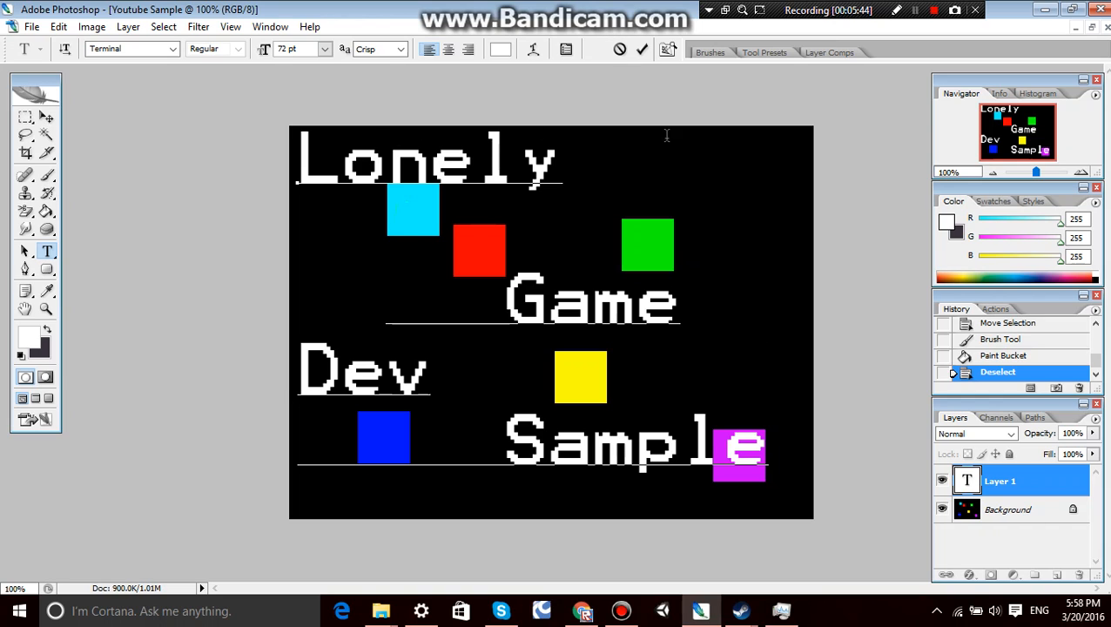
Recolor the word "Lonely" orange, ff7200.
left_click_drag(592, 148, 298, 161)
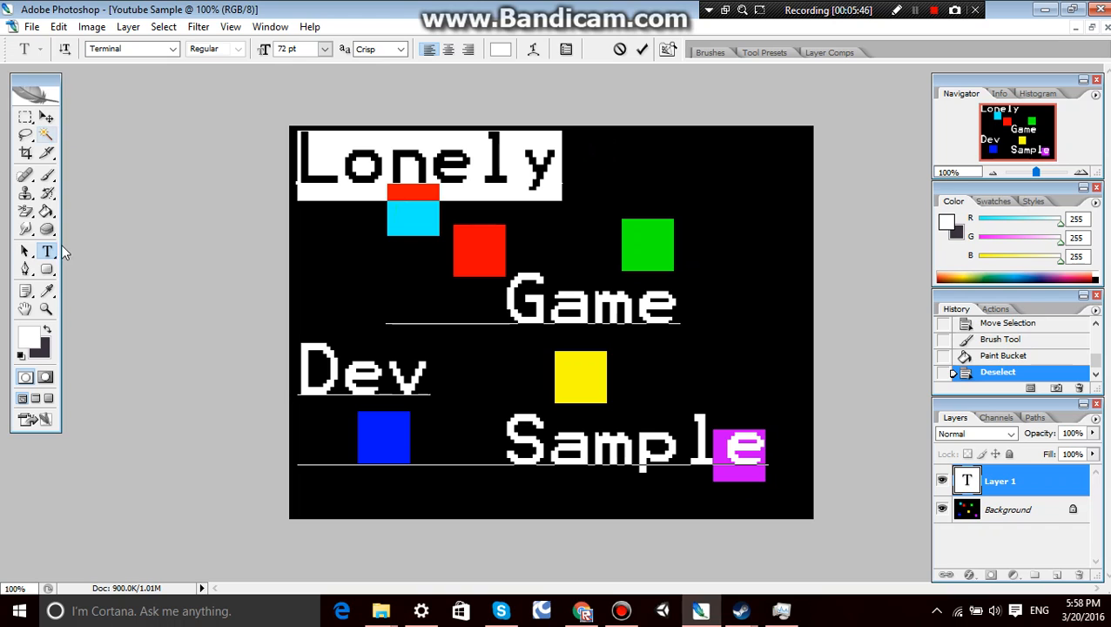
left_click(32, 339)
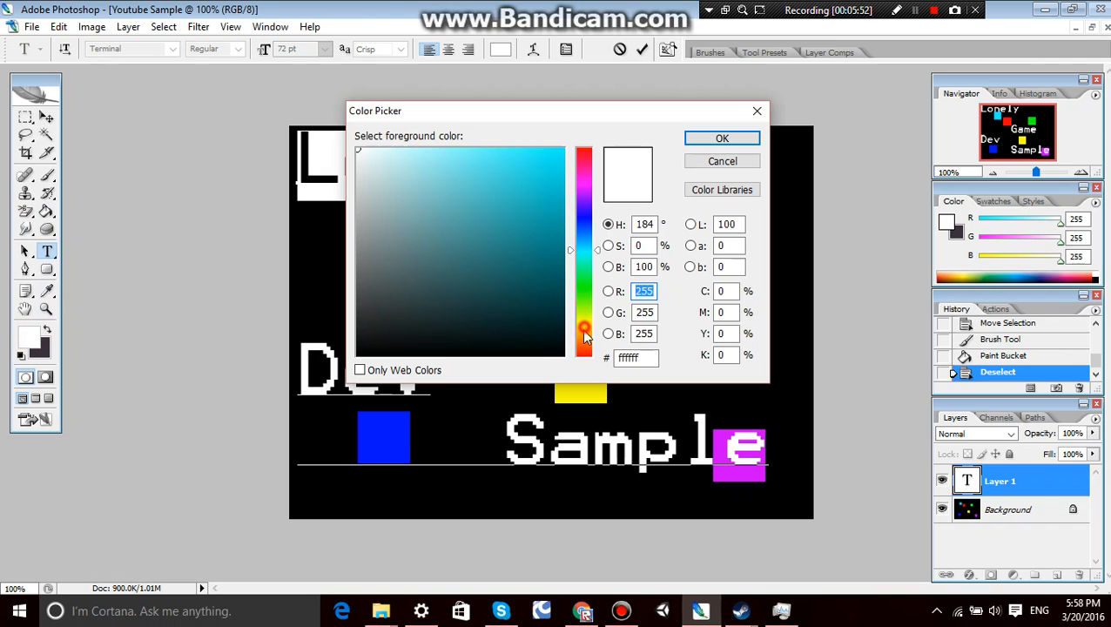
left_click_drag(581, 329, 581, 339)
left_click(561, 149)
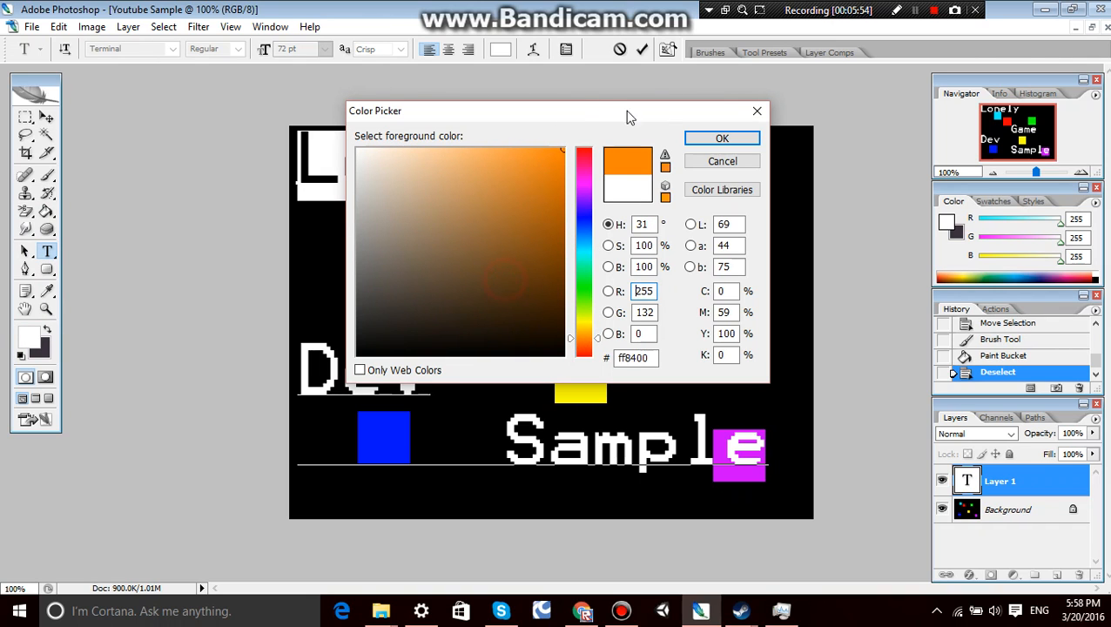
left_click(723, 161)
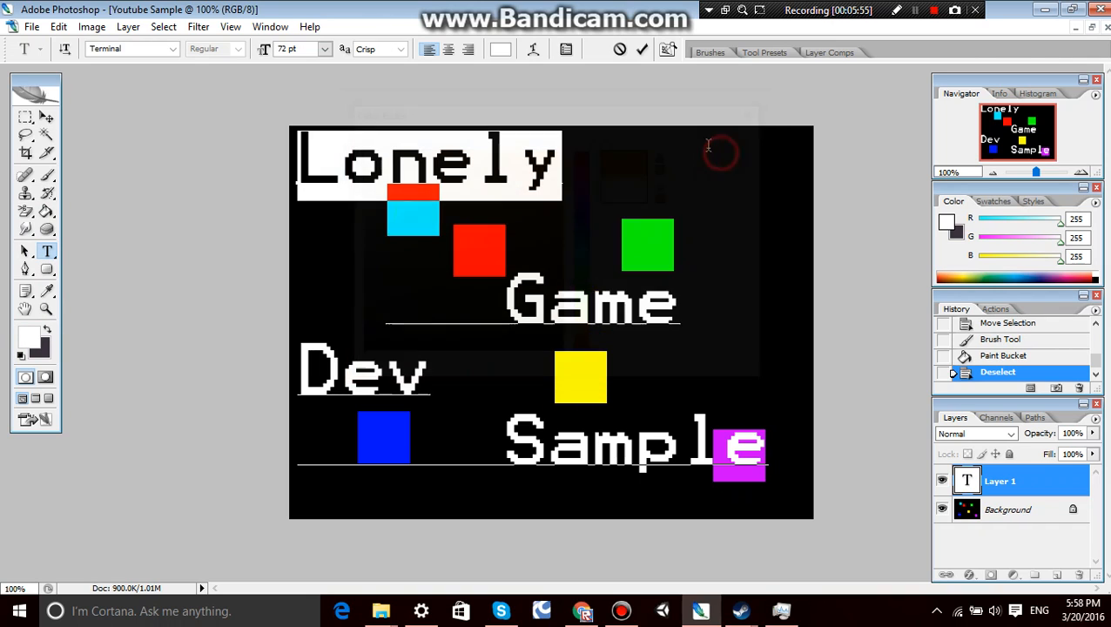
left_click(32, 338)
mouse_move(585, 349)
left_mouse_down()
mouse_move(587, 370)
mouse_move(576, 341)
left_mouse_up()
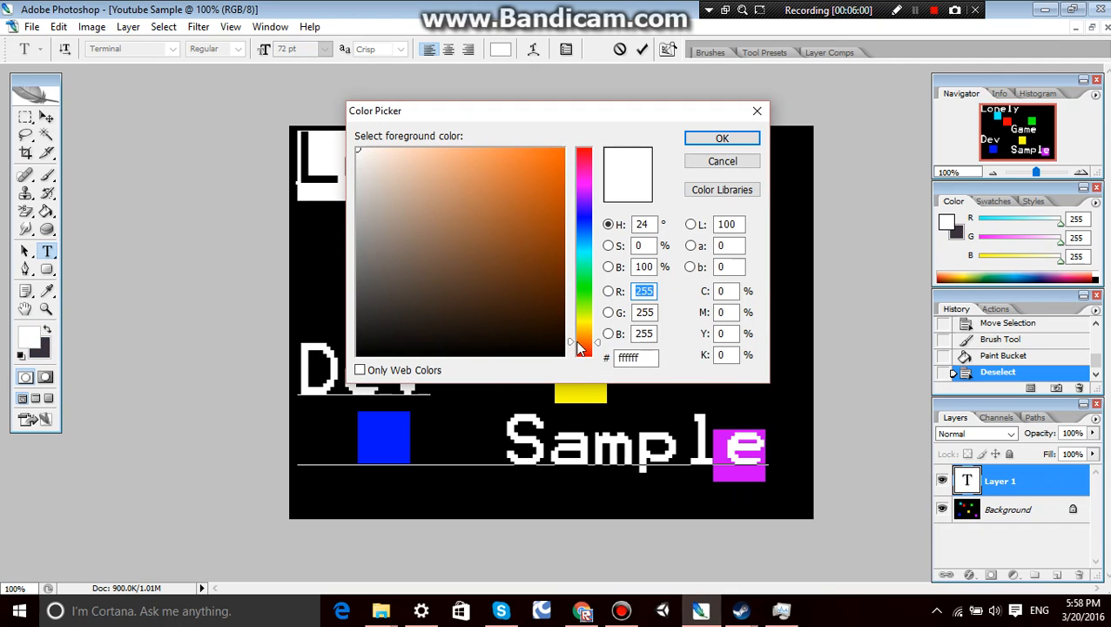
left_click_drag(535, 301, 615, 89)
left_click(710, 142)
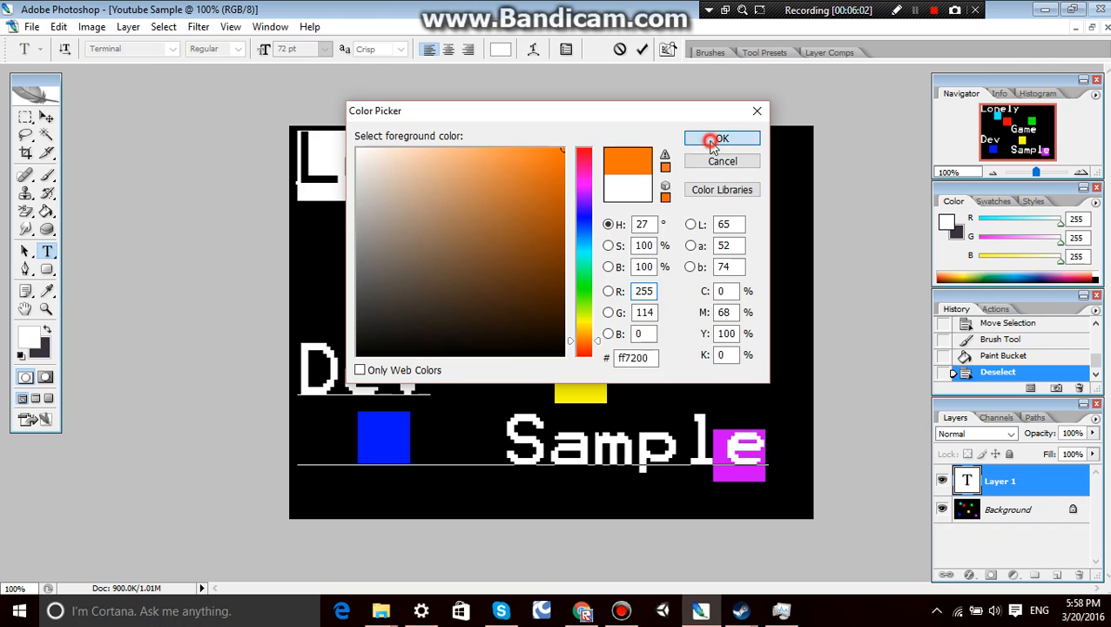
Recolor the word "Game" with the same orange, ff7200.
left_click_drag(506, 272, 688, 305)
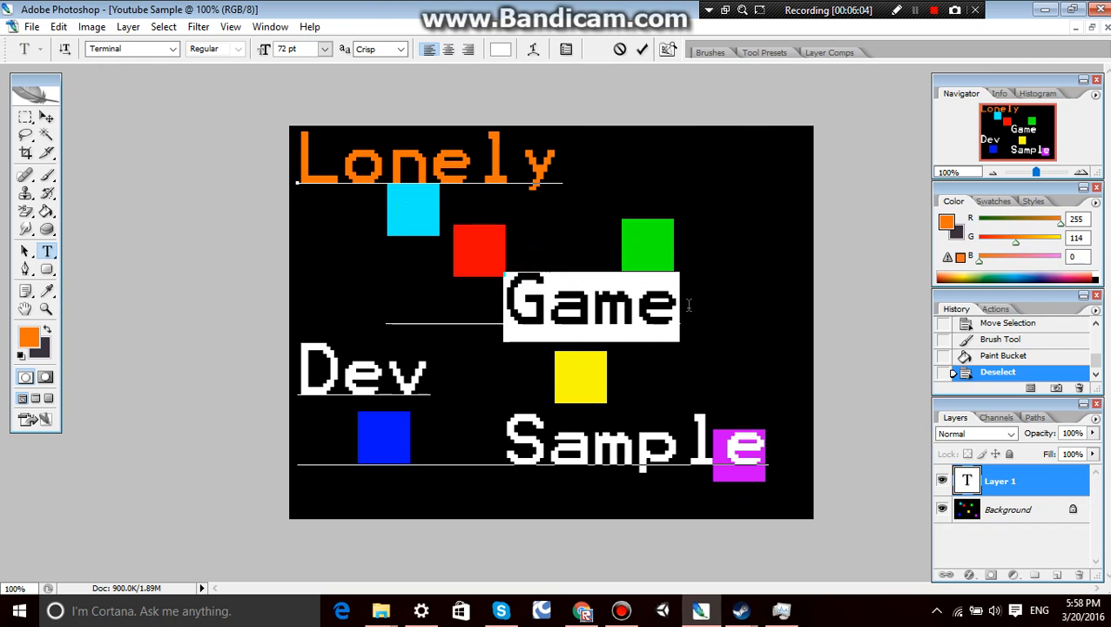
left_click(30, 337)
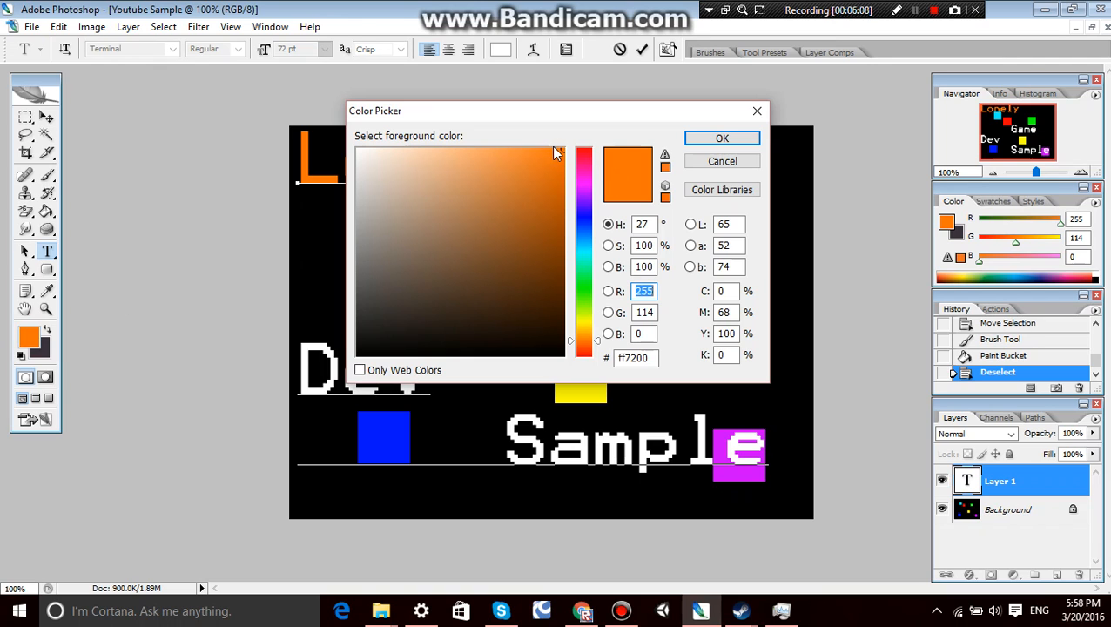
left_click_drag(571, 155, 563, 150)
left_click(722, 139)
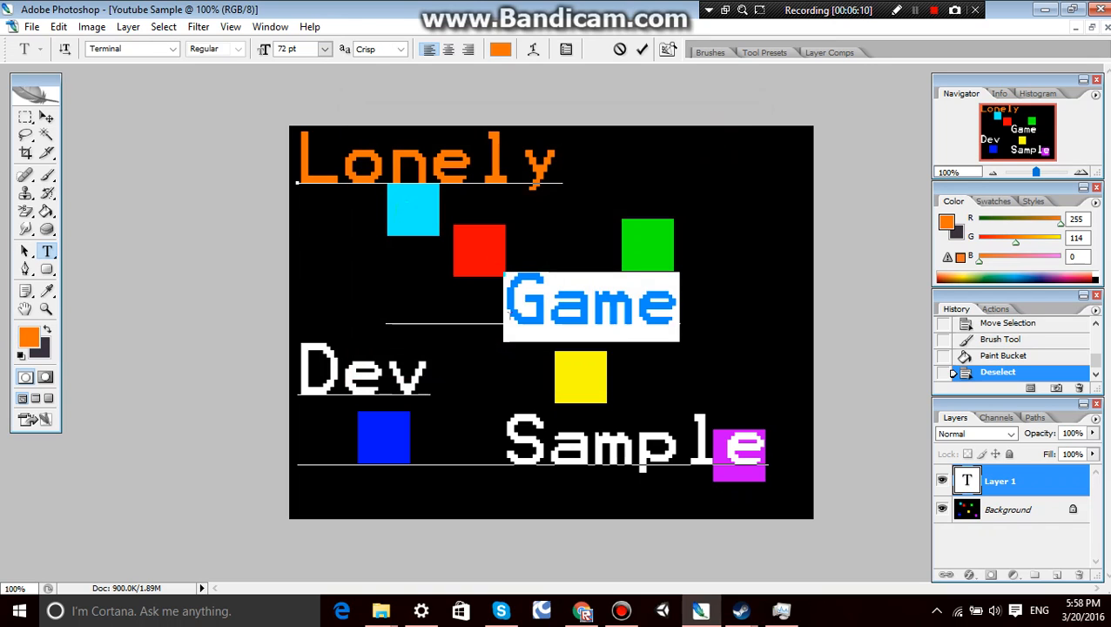
Apply the orange foreground color, ff7200, to the word "Dev".
left_click_drag(459, 371, 297, 352)
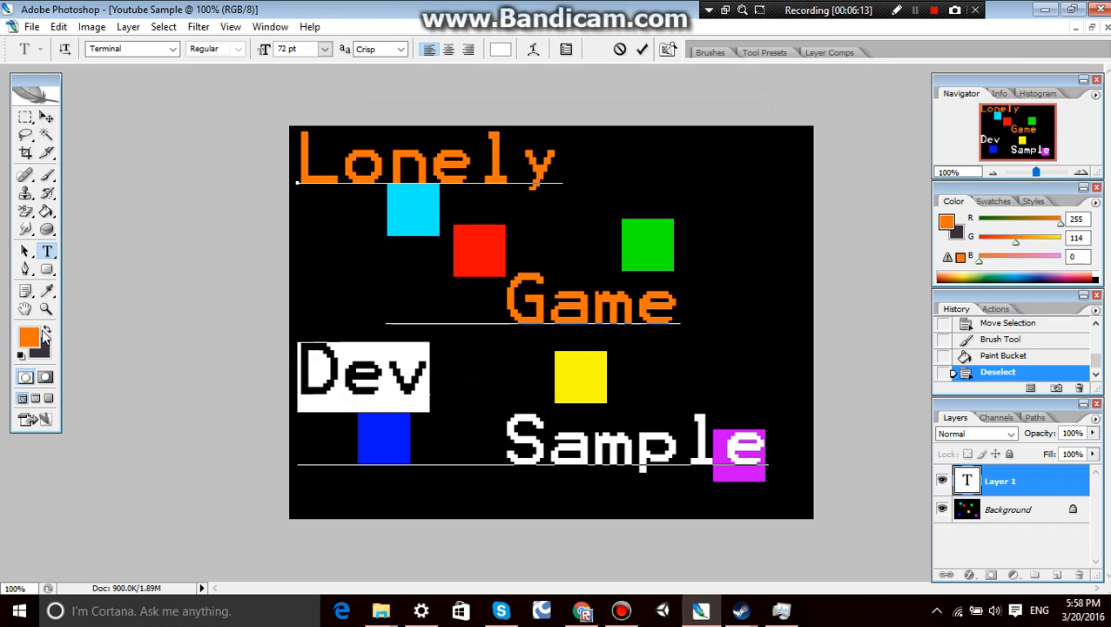
left_click(34, 338)
left_click(717, 138)
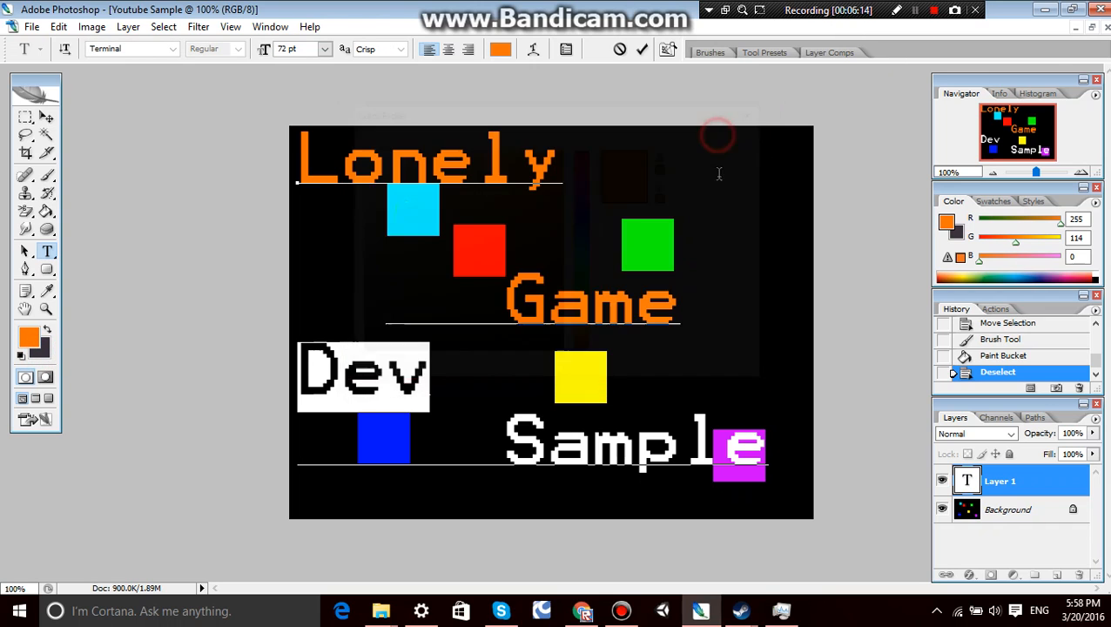
Apply the orange foreground color, ff7200, to the word "Sample" and deselect the text.
double_click(484, 421)
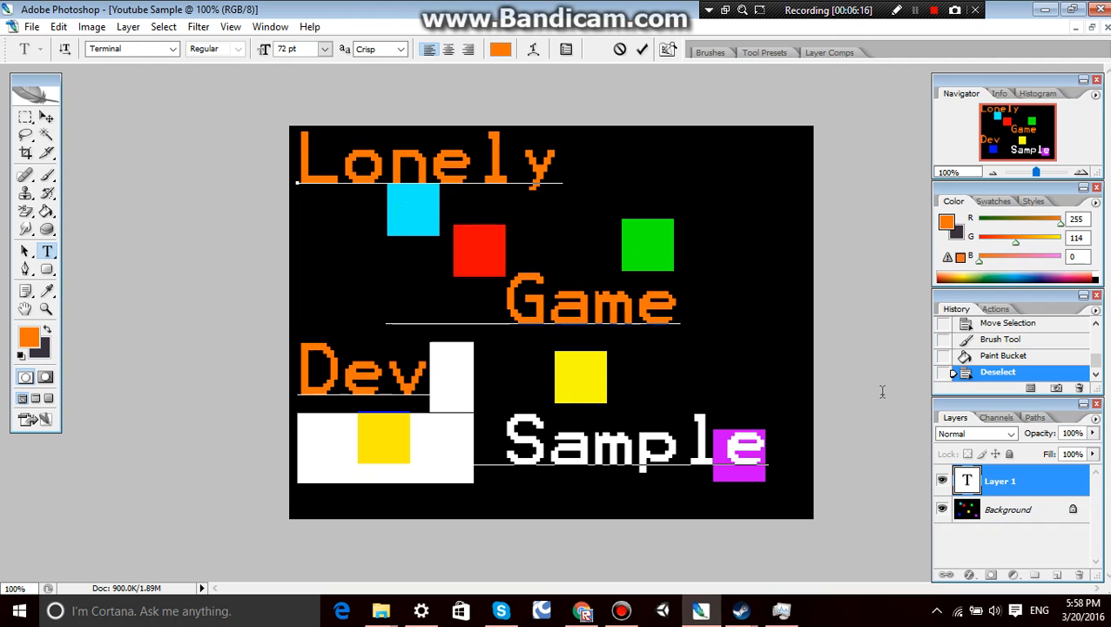
left_click(634, 425)
left_click_drag(478, 437, 780, 433)
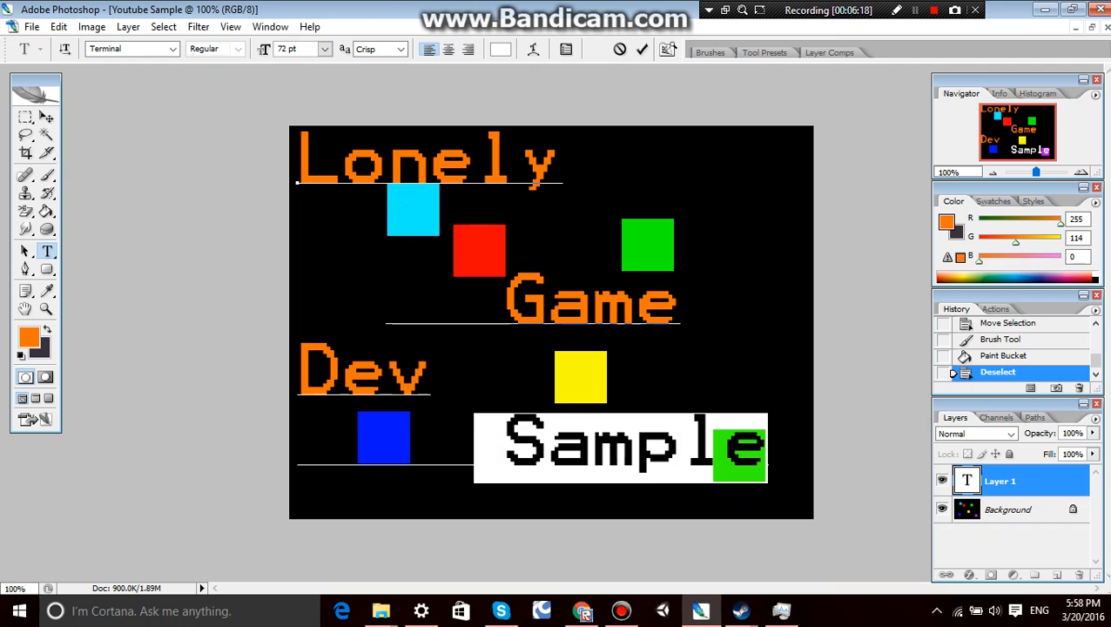
left_click(33, 337)
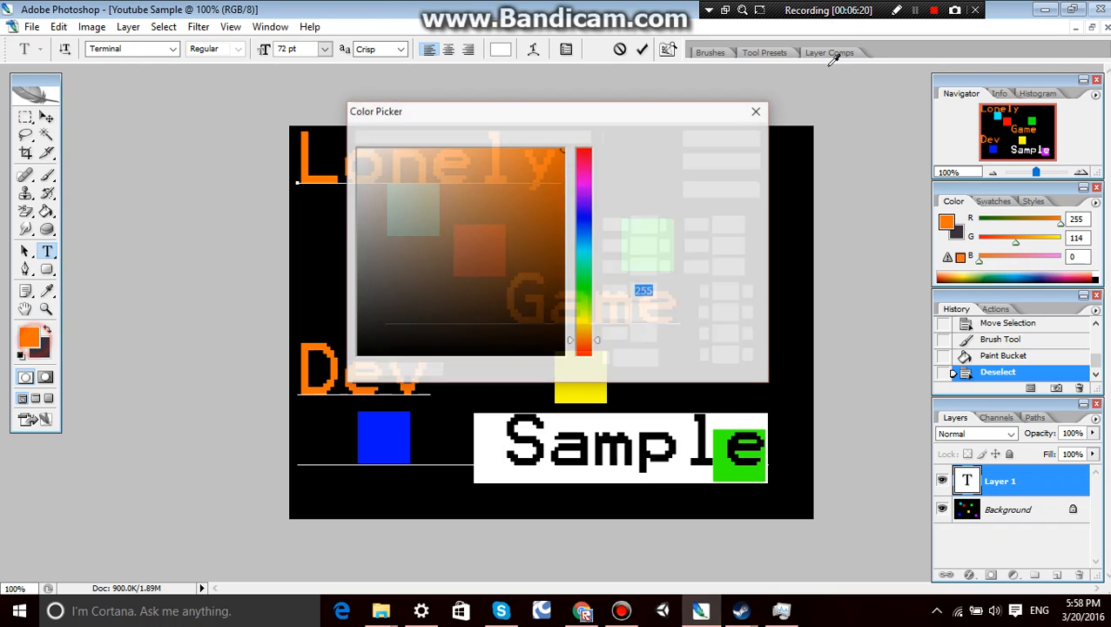
left_click(725, 140)
left_click(629, 303)
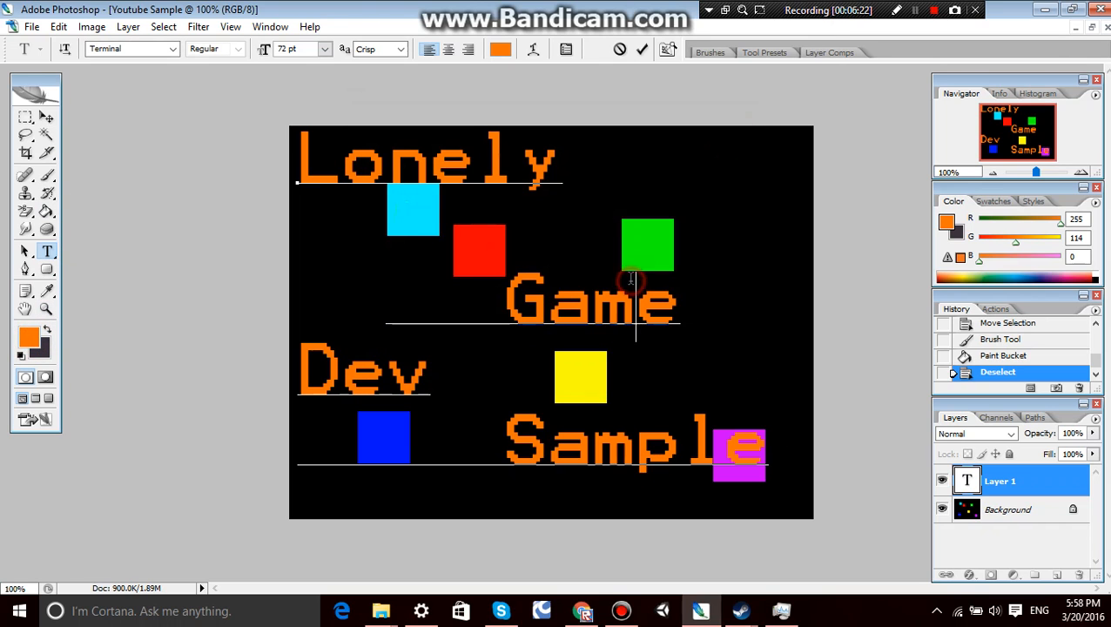
left_click(916, 11)
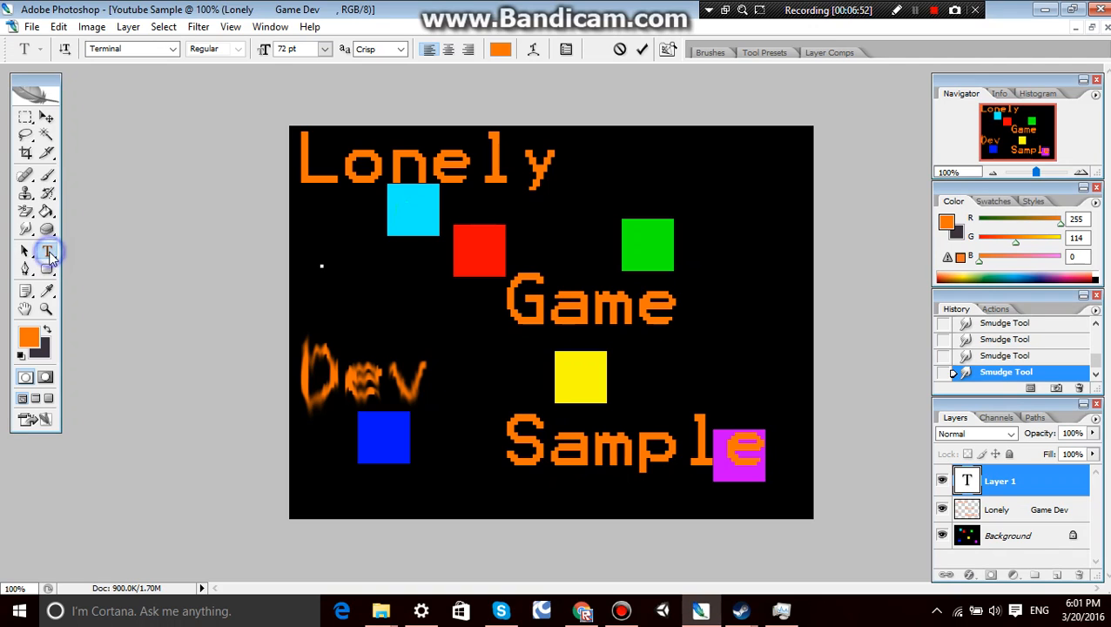
left_click_drag(47, 253, 124, 301)
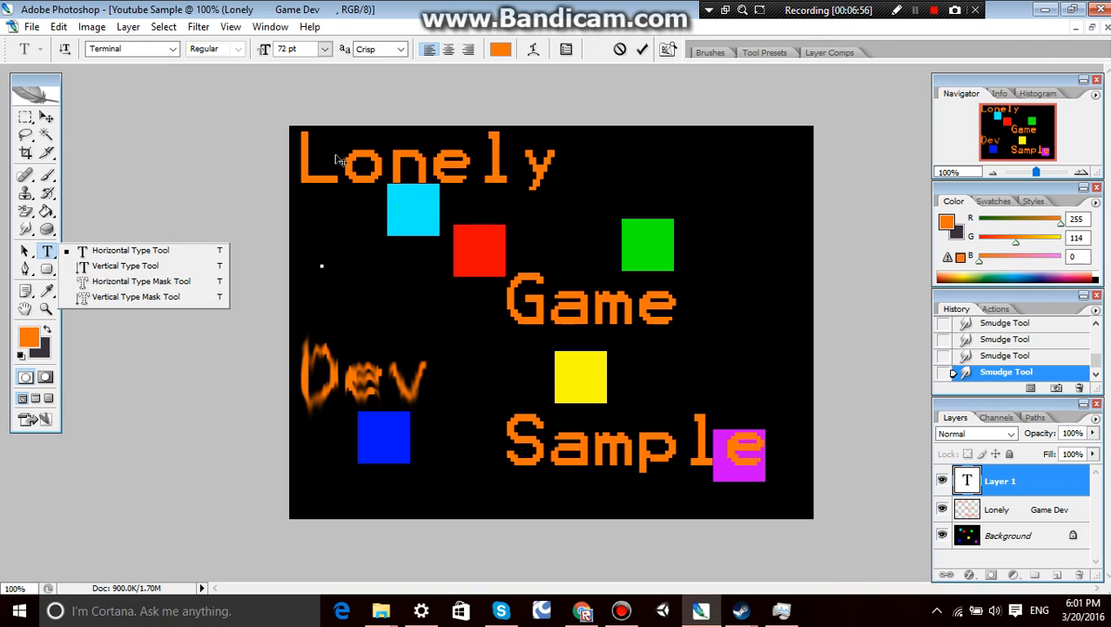
left_click(45, 246)
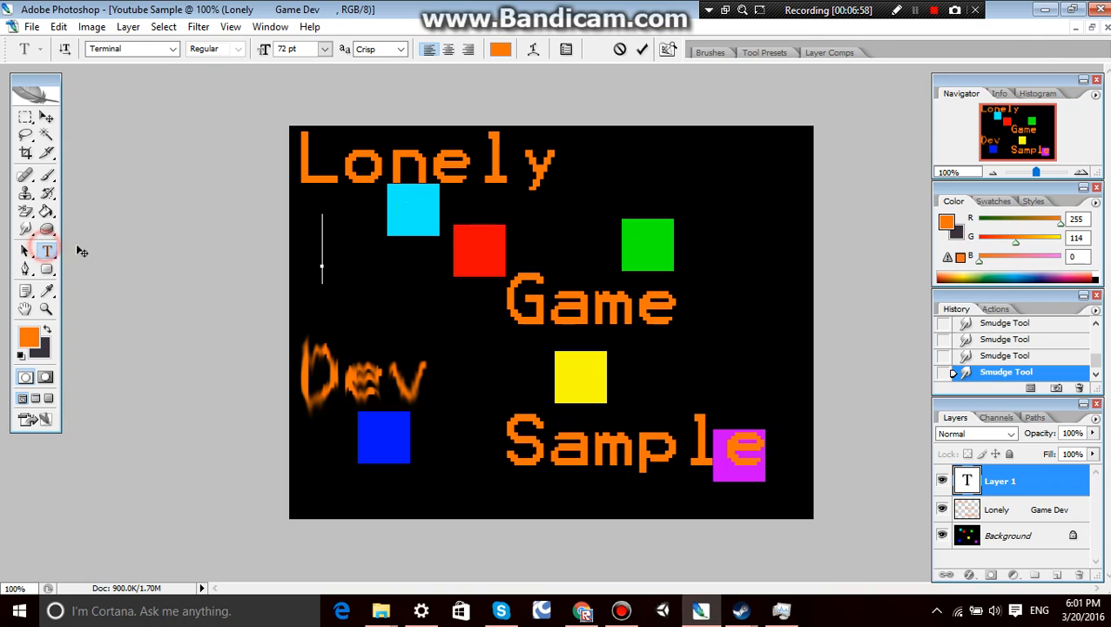
Switch to the Sharpen tool and rasterize the empty text layer, Layer 1, so it can be retouched.
left_click(25, 229)
left_click(80, 229)
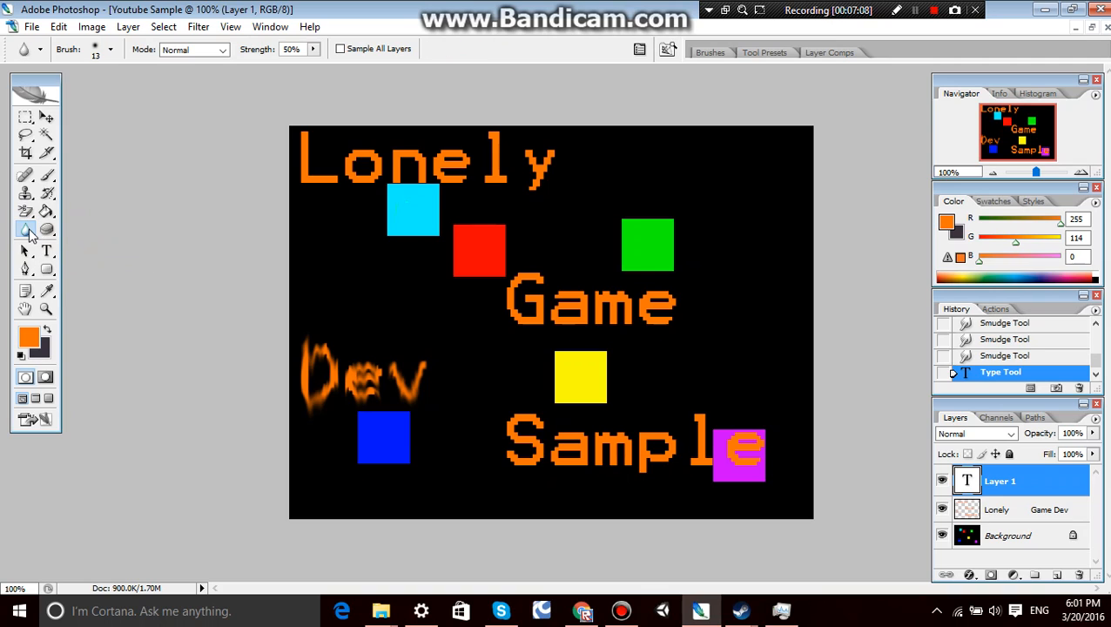
left_click(28, 233)
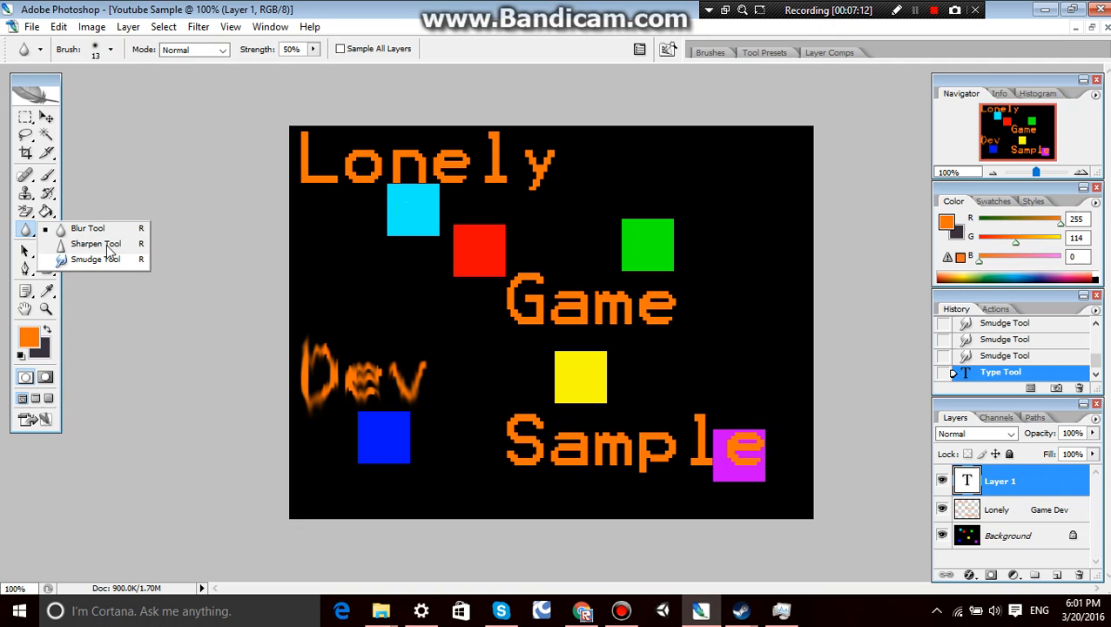
left_click(103, 244)
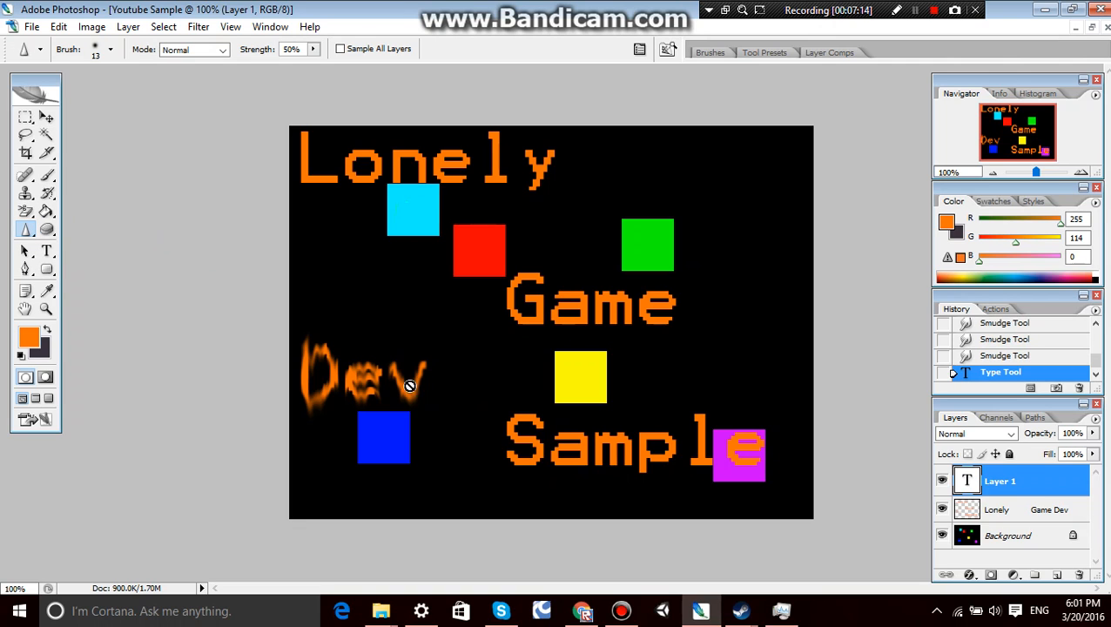
left_click_drag(414, 383, 418, 398)
left_click(527, 247)
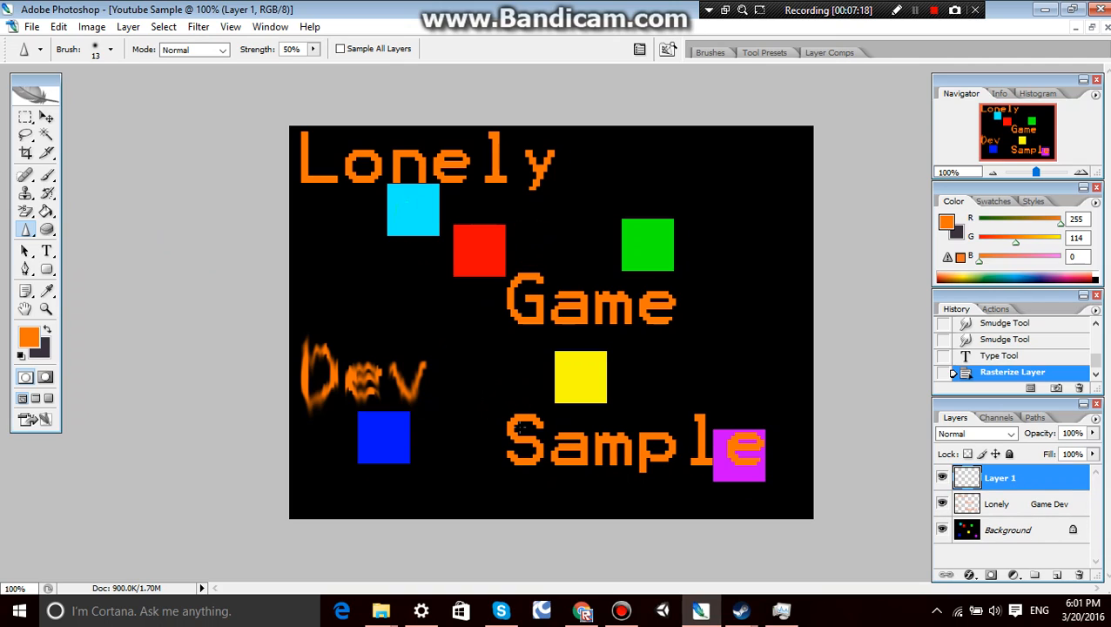
Dab the Sharpen tool at 50% strength over the start of "Sample" and the yellow square on Layer 1.
left_click(513, 412)
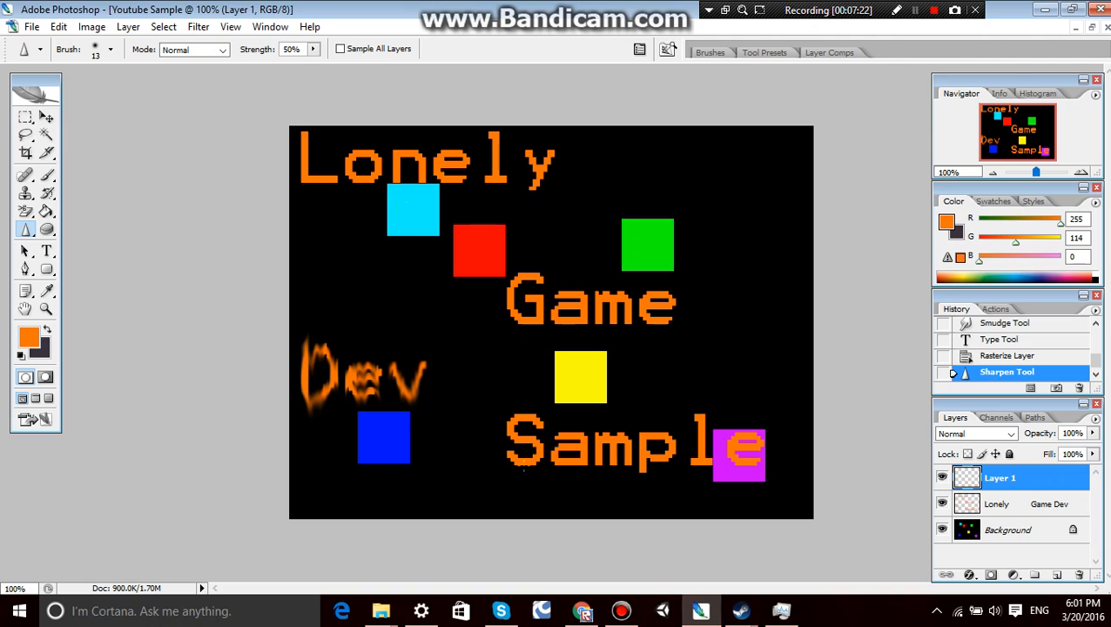
left_click(526, 432)
left_click(553, 425)
left_click(562, 384)
left_click(571, 397)
left_click(579, 395)
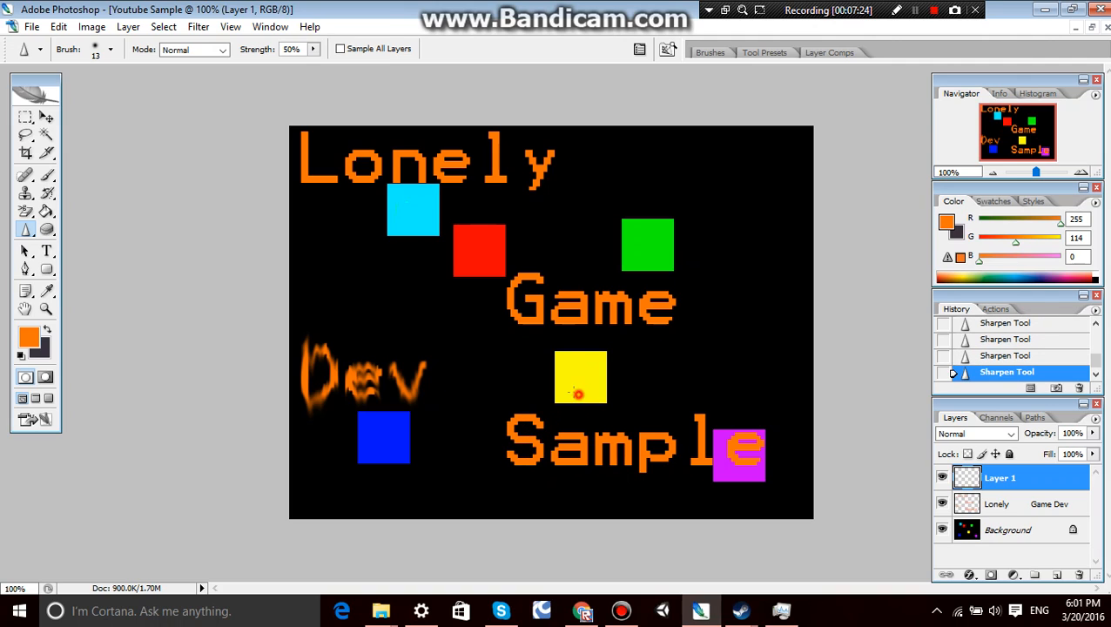
mouse_move(421, 611)
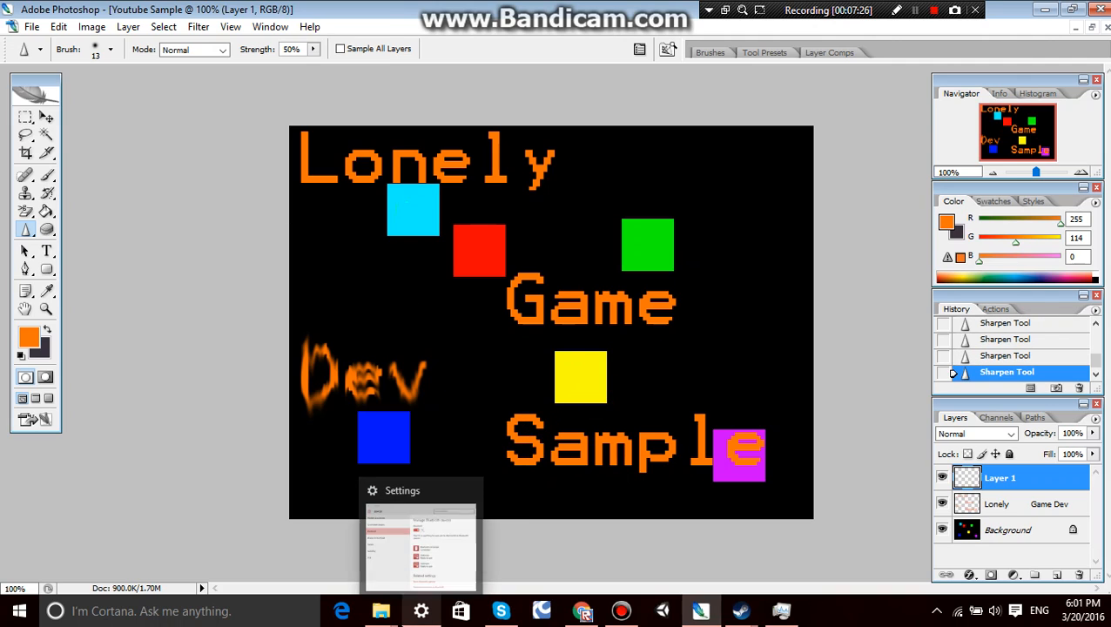